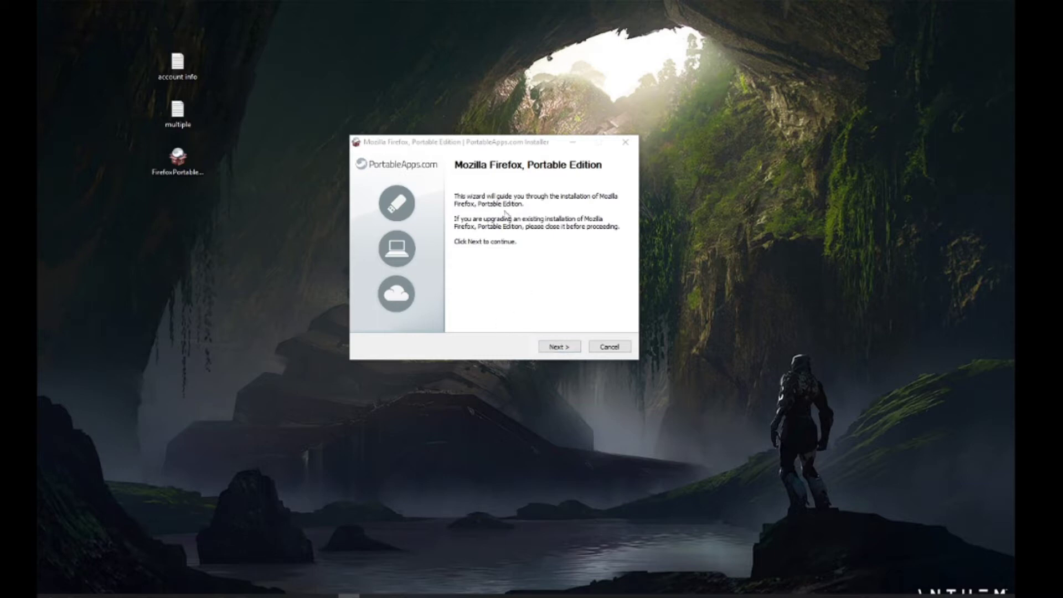
Step: Install Mozilla Firefox, Portable Edition into the Desktop (Bureau) folder
{"action": "left_click", "coordinate": [557, 348]}
{"action": "left_click", "coordinate": [588, 278]}
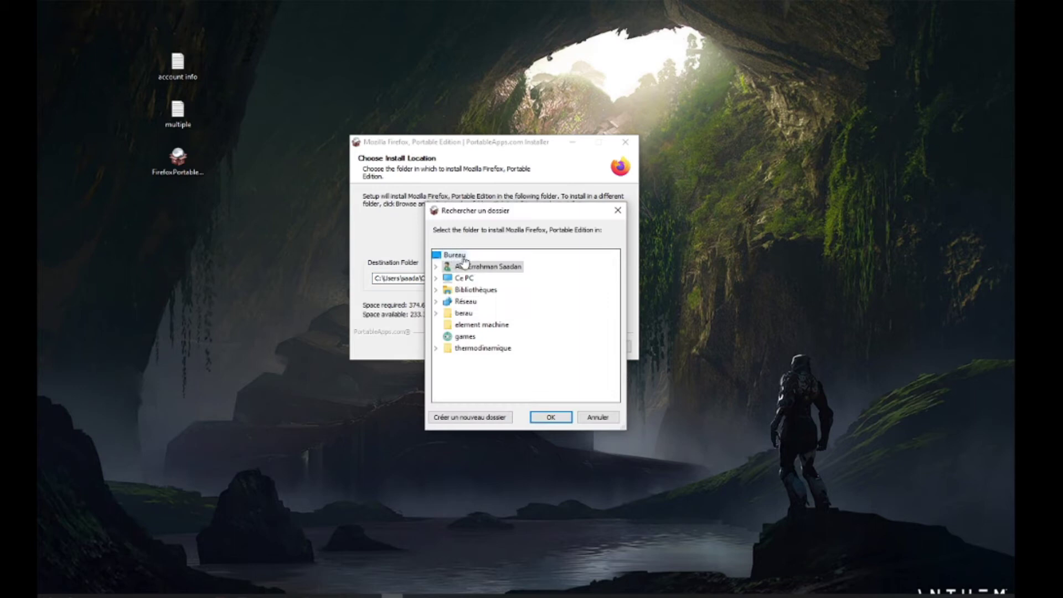
{"action": "left_click", "coordinate": [551, 417]}
{"action": "left_click", "coordinate": [561, 347]}
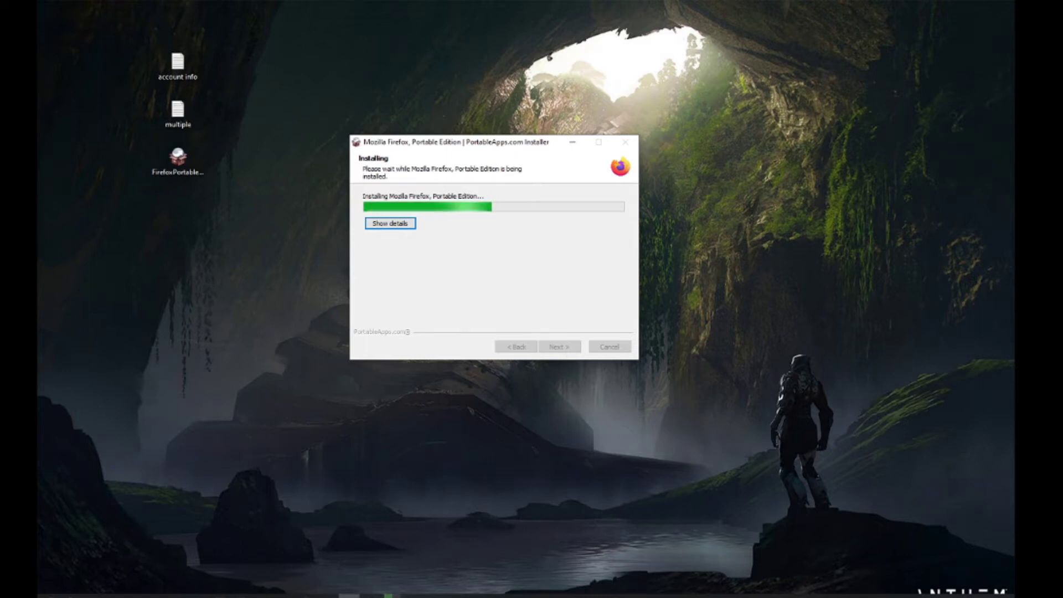
{"action": "left_click", "coordinate": [154, 195]}
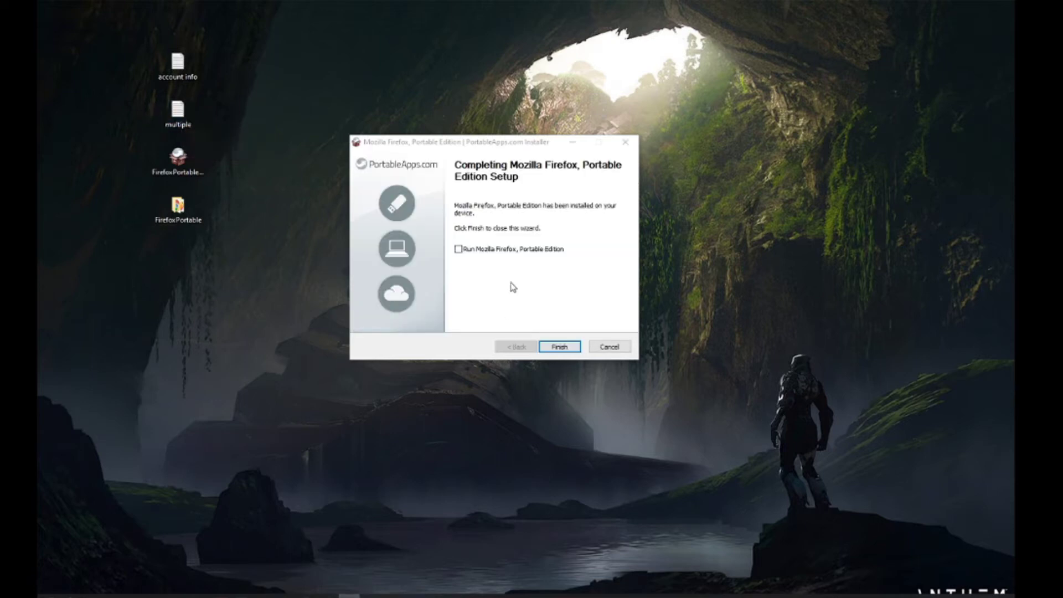
Step: Close the installer, rearrange the desktop icons, and open the FirefoxPortable folder
{"action": "left_click", "coordinate": [610, 348]}
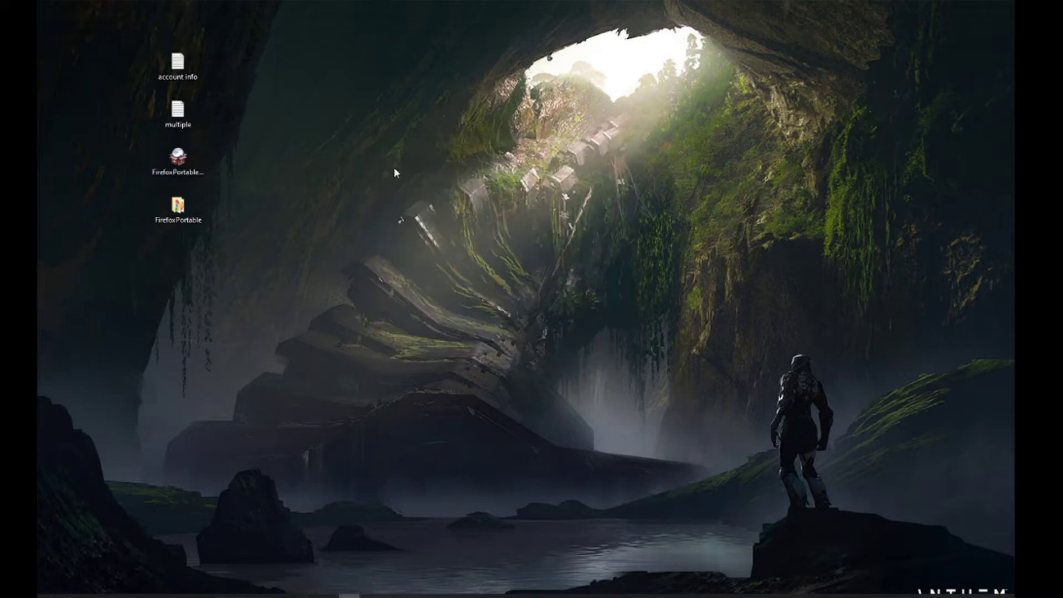
{"action": "left_click_drag", "start_coordinate": [179, 160], "coordinate": [934, 161]}
{"action": "left_click_drag", "start_coordinate": [178, 205], "coordinate": [205, 159]}
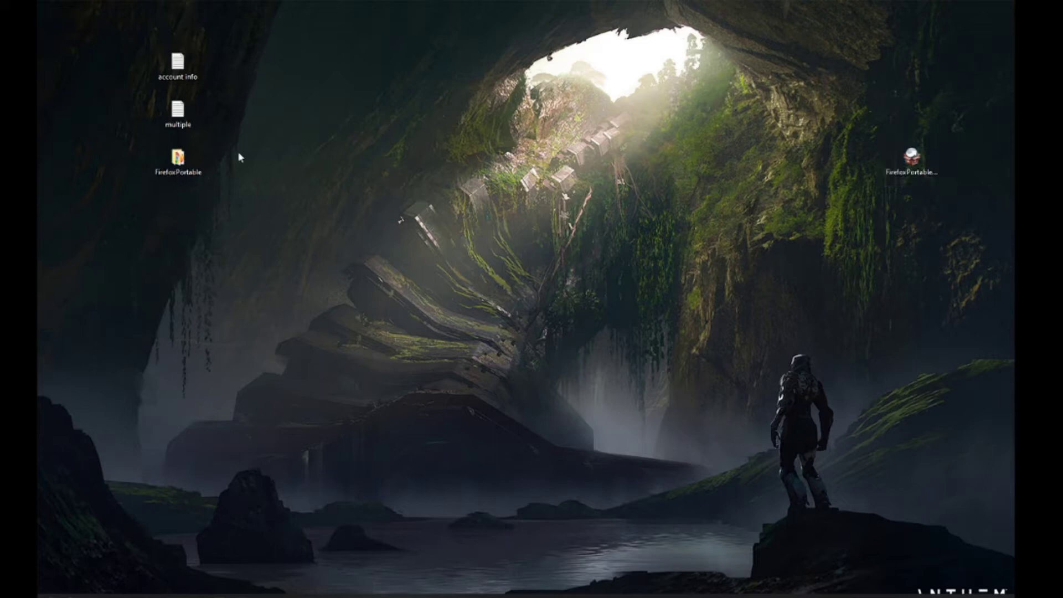
{"action": "left_click", "coordinate": [162, 160]}
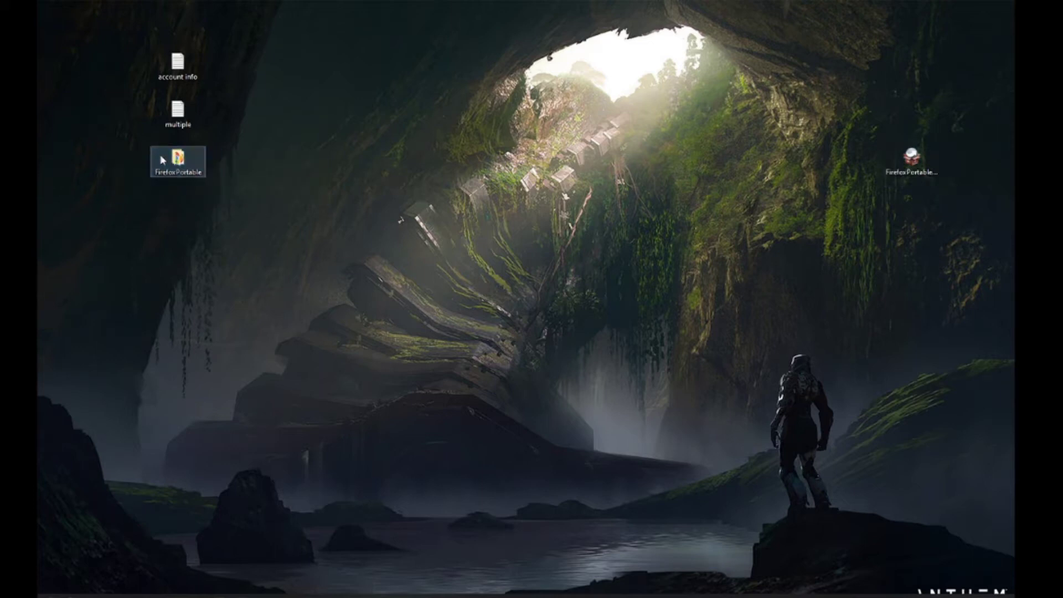
{"action": "left_click", "coordinate": [261, 597]}
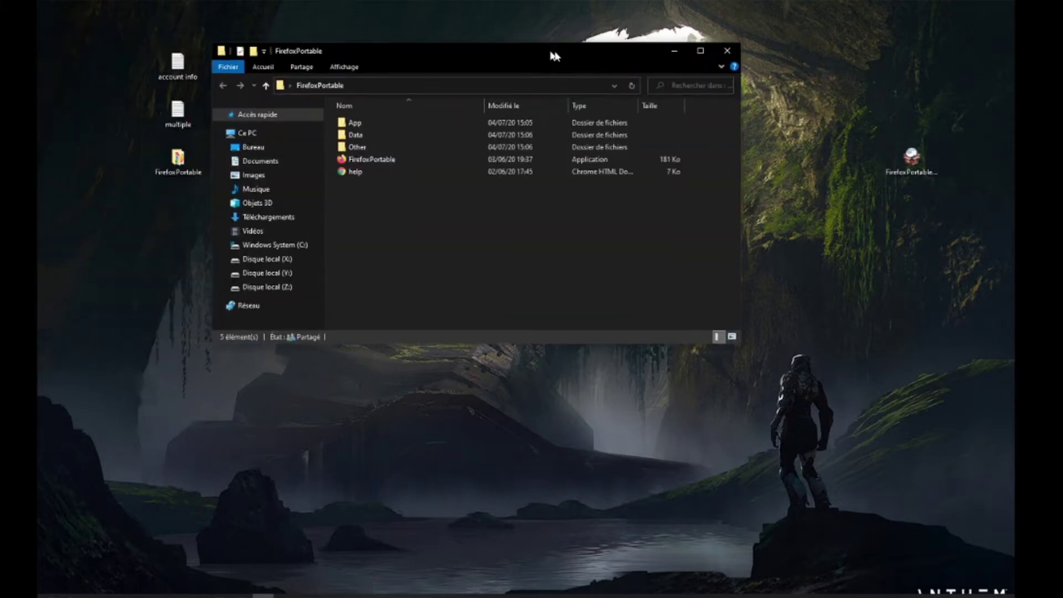
Step: Delete the help file, then launch Firefox Portable in a maximized window
{"action": "left_click", "coordinate": [398, 217]}
{"action": "key", "text": "Delete"}
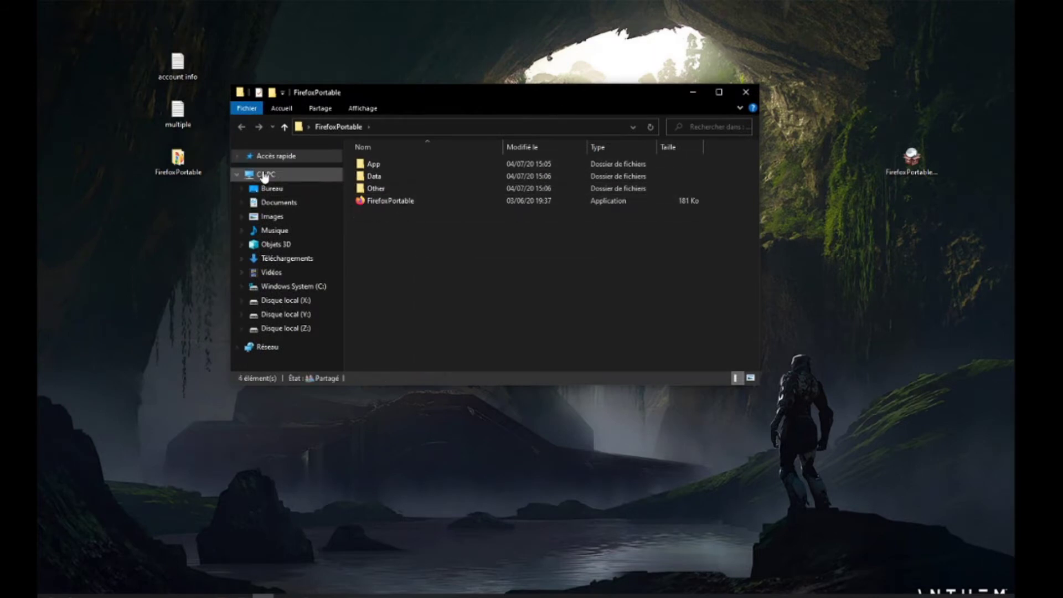
{"action": "left_click", "coordinate": [412, 203]}
{"action": "double_click", "coordinate": [412, 203]}
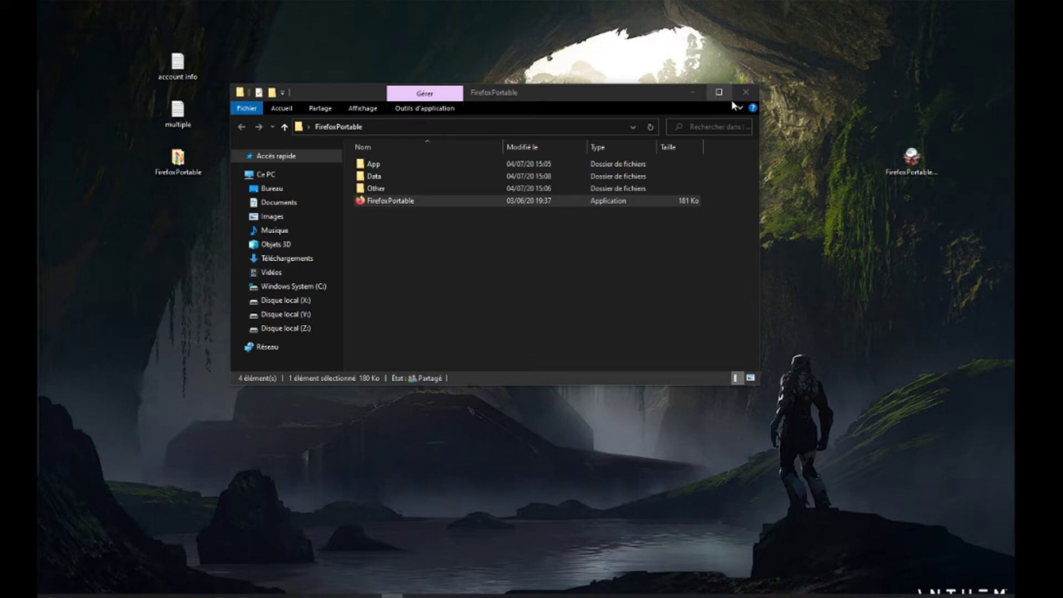
{"action": "left_click", "coordinate": [746, 92]}
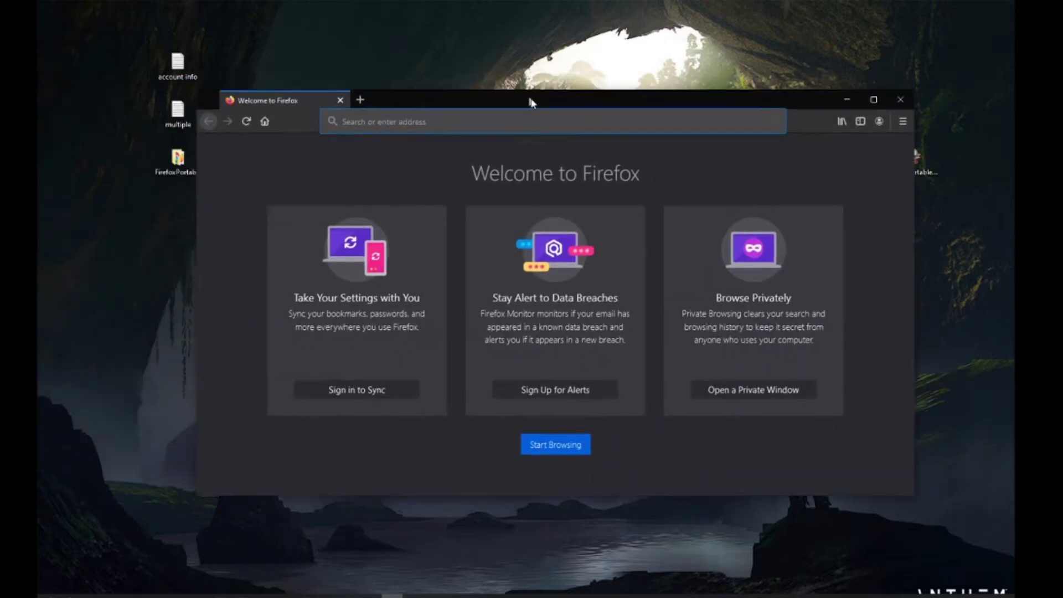
{"action": "left_click_drag", "start_coordinate": [530, 100], "coordinate": [563, 6]}
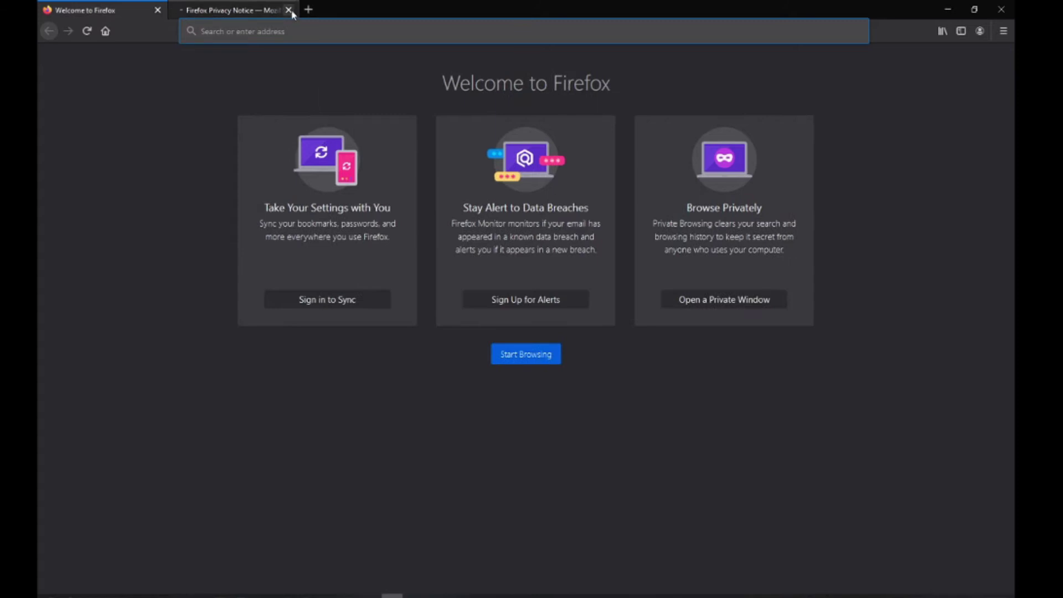
Step: Copy the Disable WebRTC add-on URL from the multiple notes file
{"action": "left_click", "coordinate": [290, 11]}
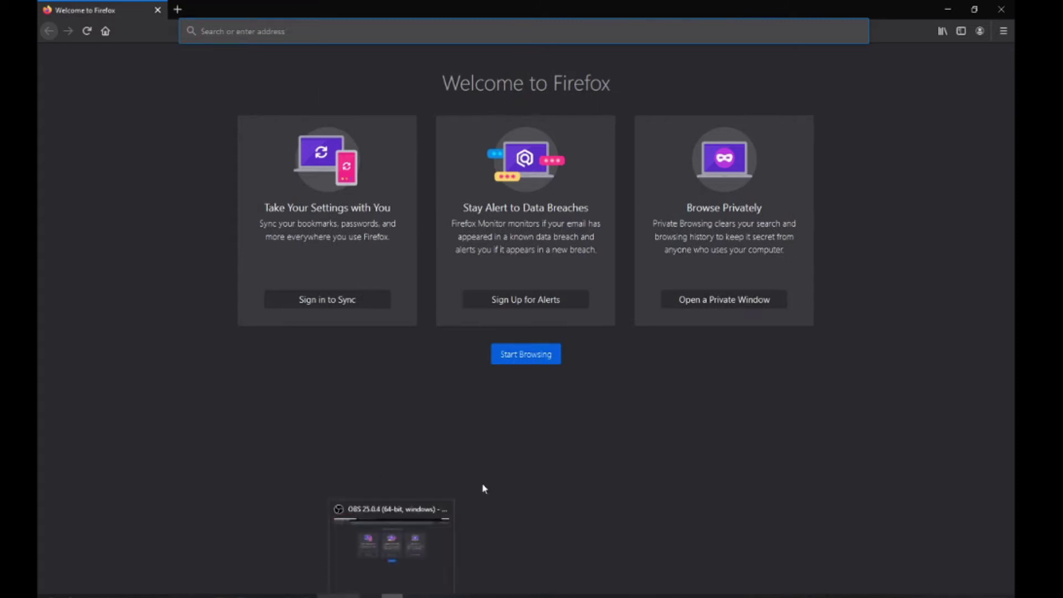
{"action": "left_click", "coordinate": [947, 9]}
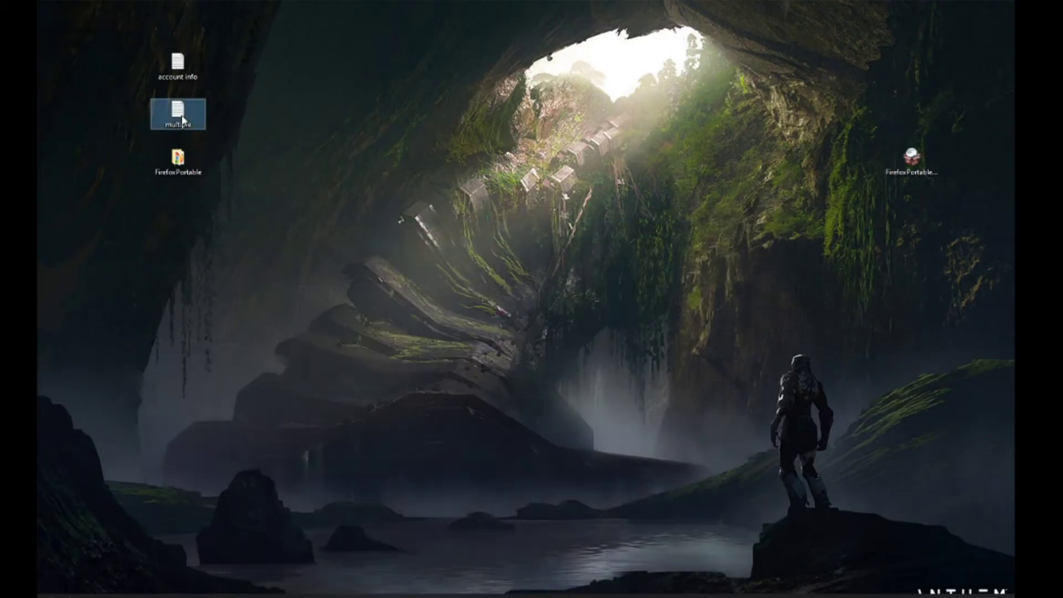
{"action": "double_click", "coordinate": [183, 121]}
{"action": "left_click_drag", "start_coordinate": [603, 205], "coordinate": [224, 203]}
{"action": "right_click", "coordinate": [240, 201]}
{"action": "left_click", "coordinate": [252, 238]}
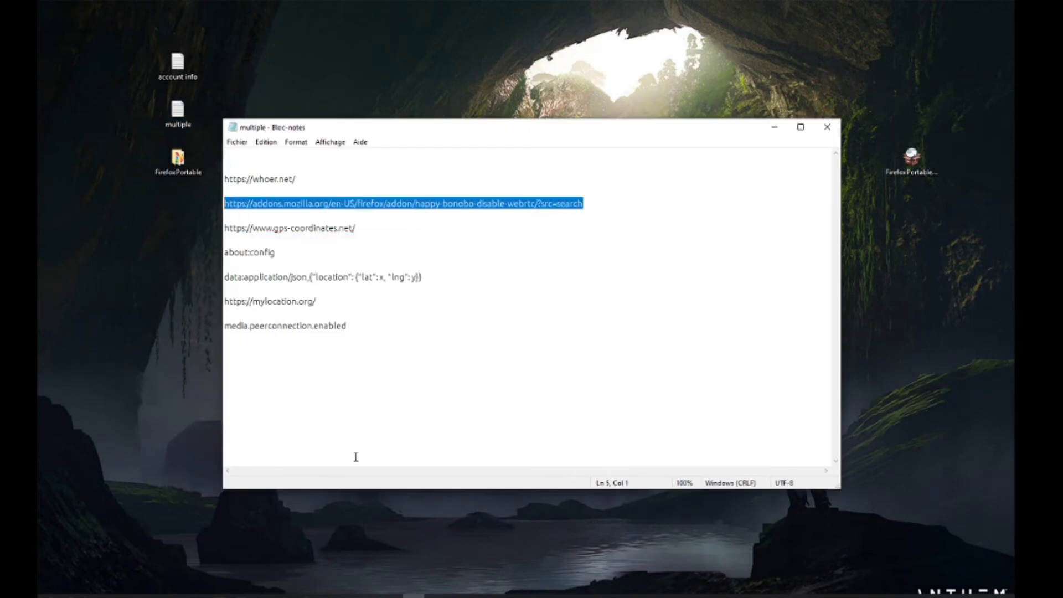
Step: Load the copied addons.mozilla.org URL in Firefox's address bar
{"action": "left_click", "coordinate": [392, 596]}
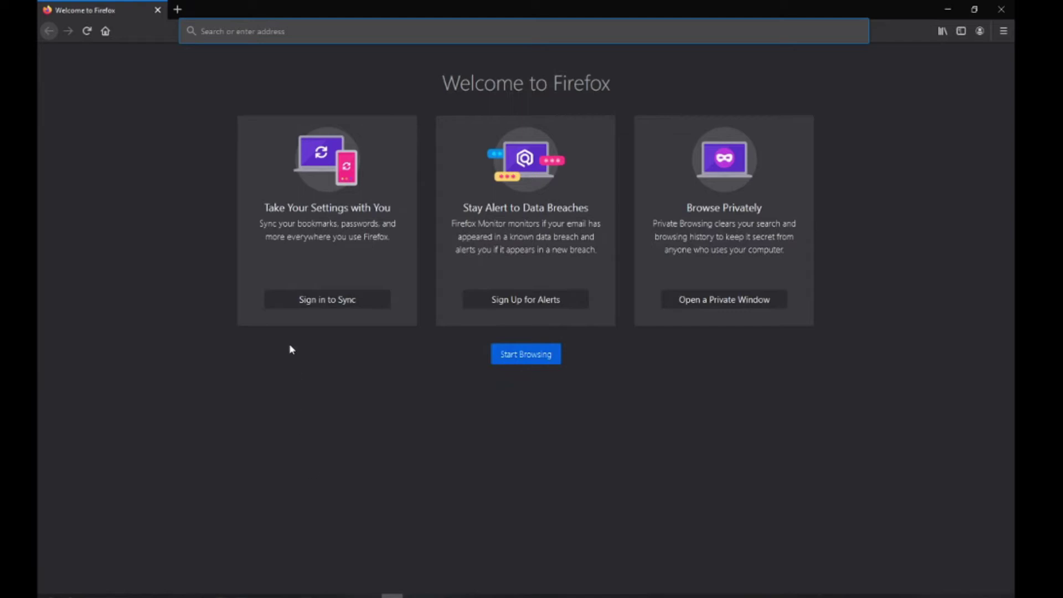
{"action": "right_click", "coordinate": [239, 16]}
{"action": "right_click", "coordinate": [212, 33]}
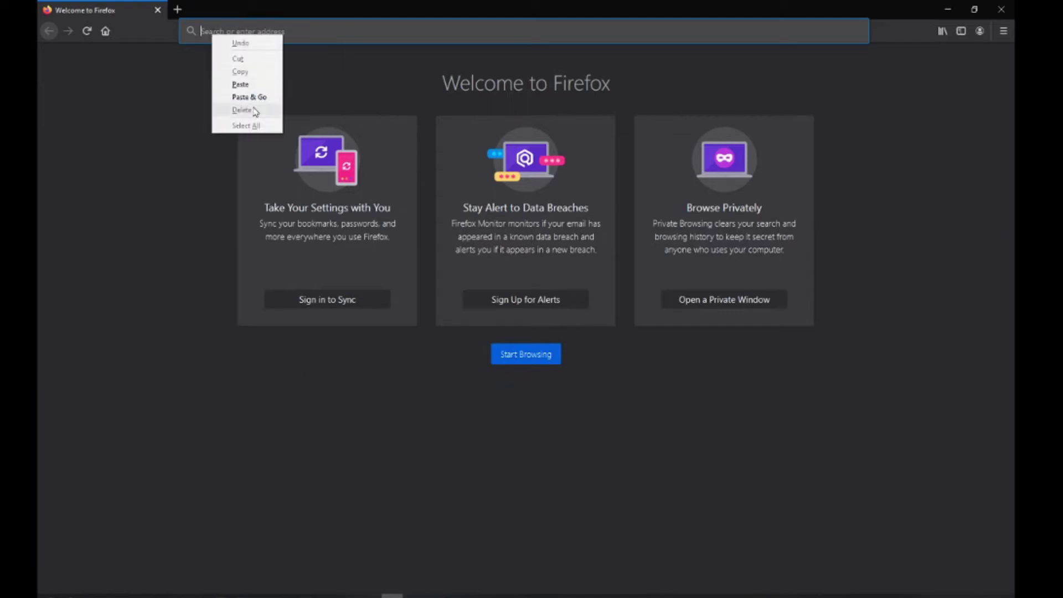
{"action": "left_click", "coordinate": [252, 98]}
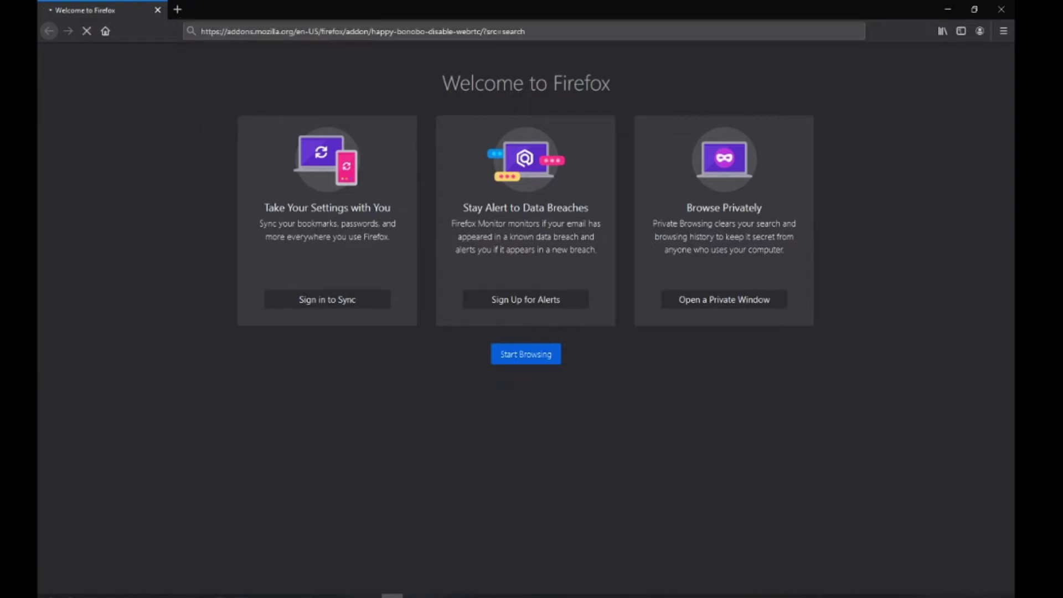
Step: Add Disable WebRTC to Firefox, approve its permissions, and close its page
{"action": "mouse_move", "coordinate": [403, 596]}
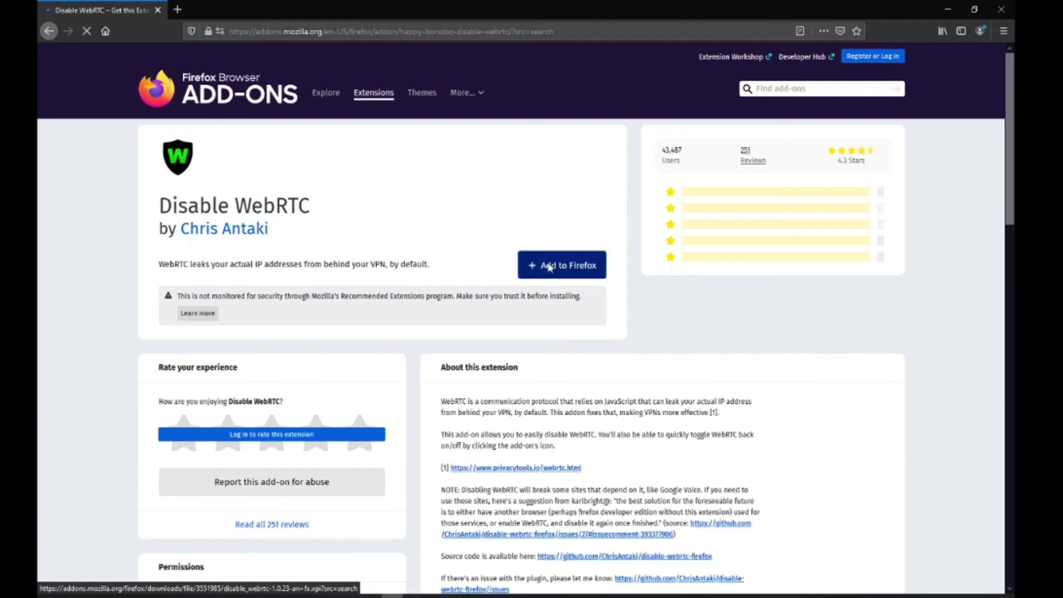
{"action": "left_click", "coordinate": [549, 267]}
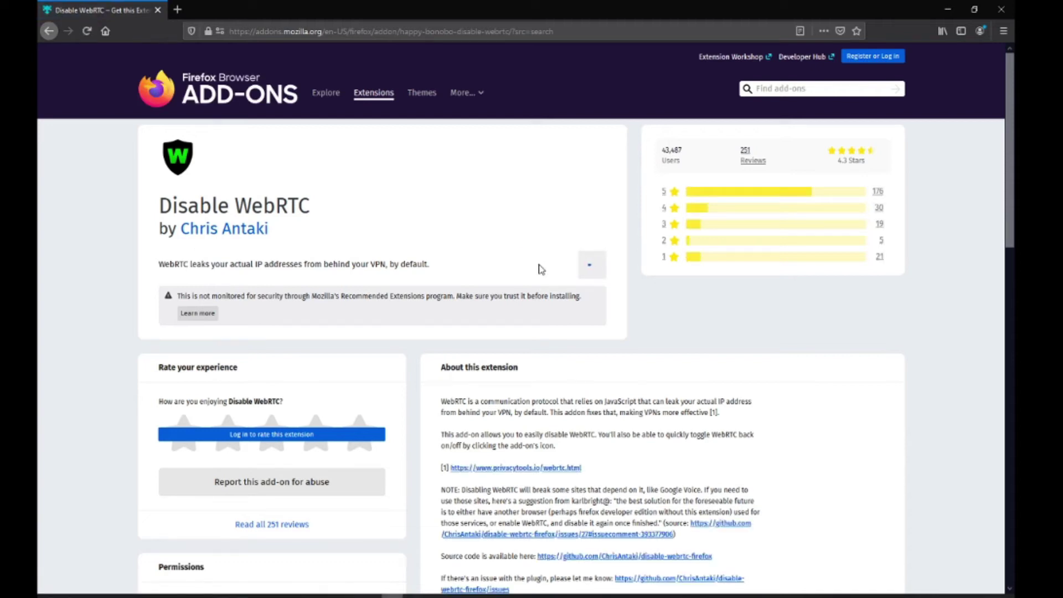
{"action": "mouse_move", "coordinate": [414, 595]}
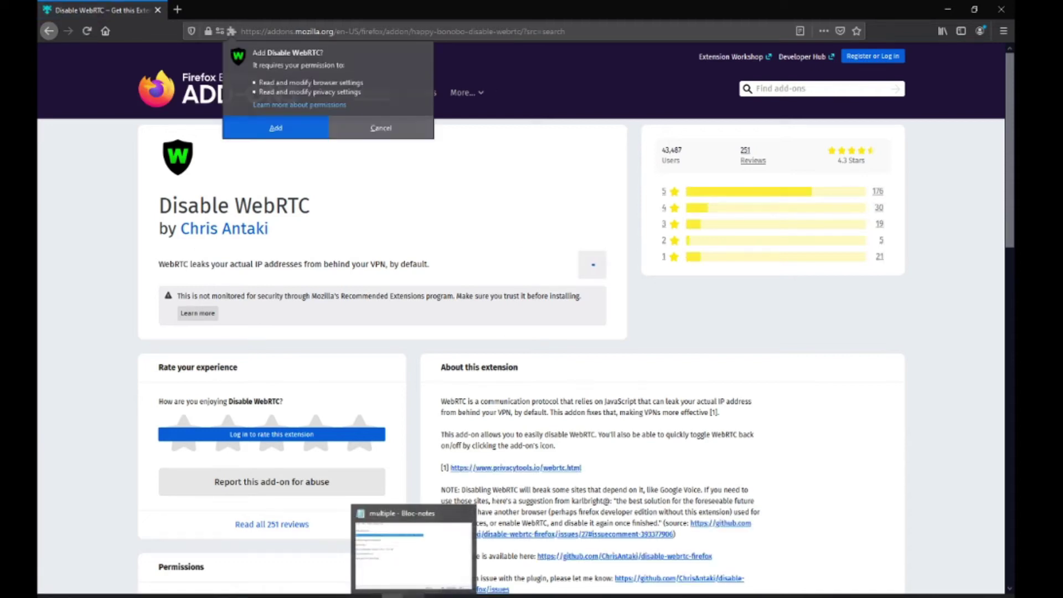
{"action": "left_click", "coordinate": [291, 128]}
{"action": "left_click", "coordinate": [853, 117]}
{"action": "left_click", "coordinate": [177, 9]}
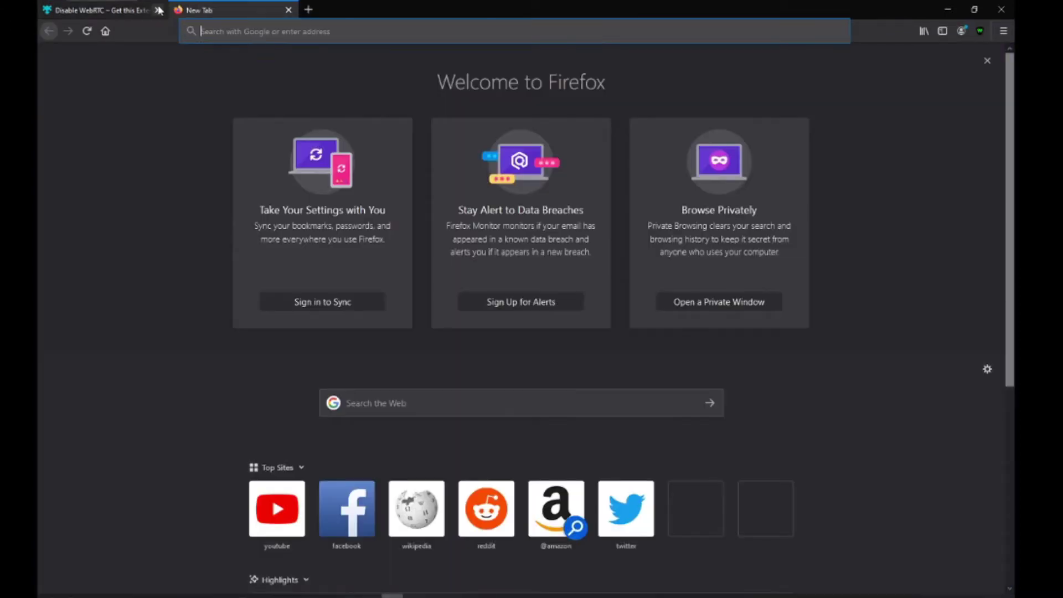
{"action": "left_click", "coordinate": [157, 10]}
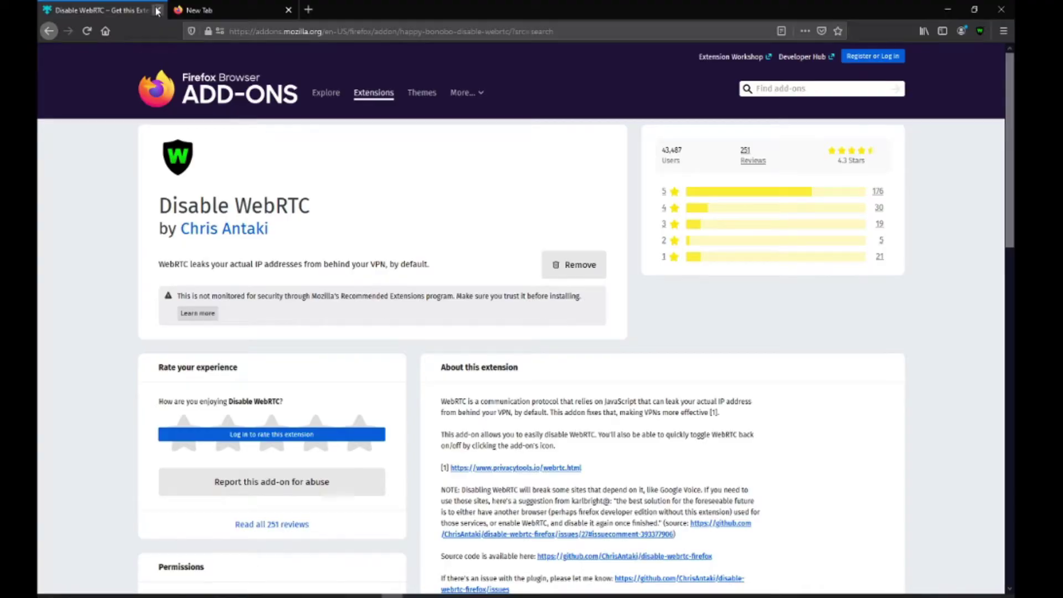
{"action": "left_click", "coordinate": [158, 10]}
Step: Open about:config past the risk warning and copy media.peerconnection.enabled from the notes
{"action": "type", "text": "about"}
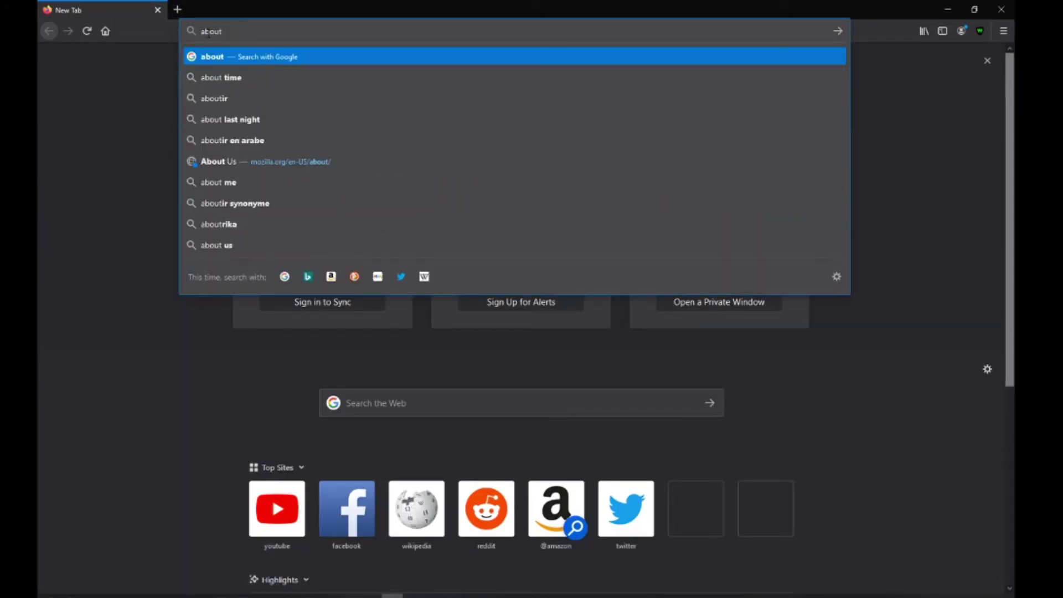
{"action": "type", "text": ":co"}
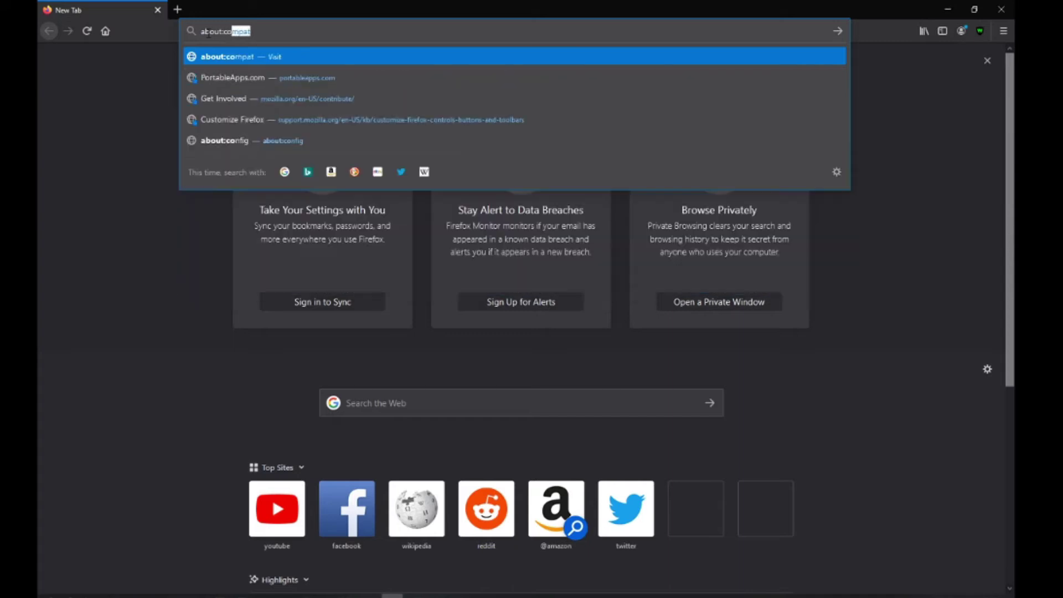
{"action": "type", "text": "nfig"}
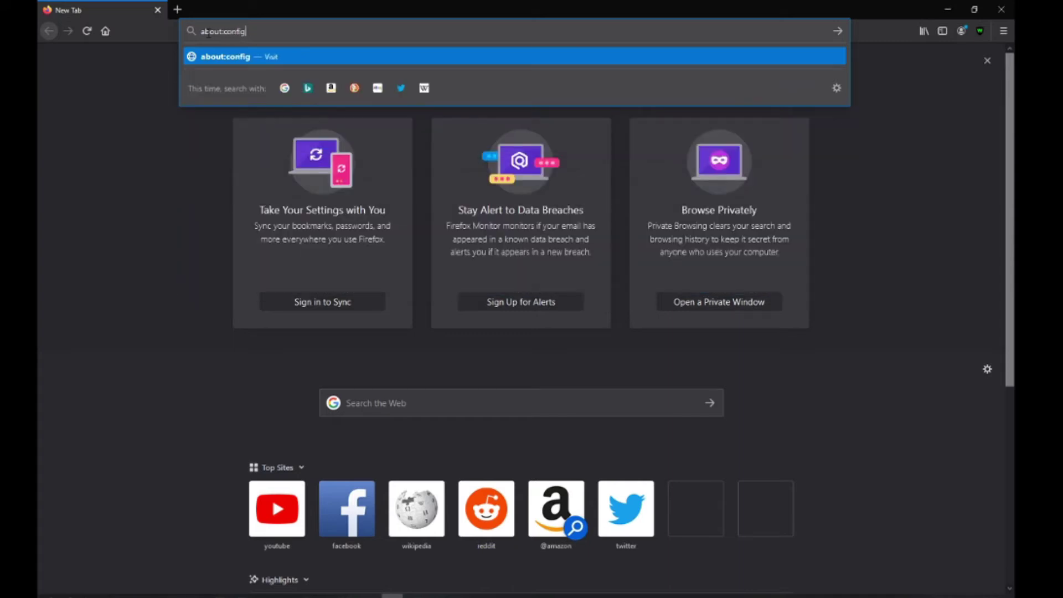
{"action": "key", "text": "Return"}
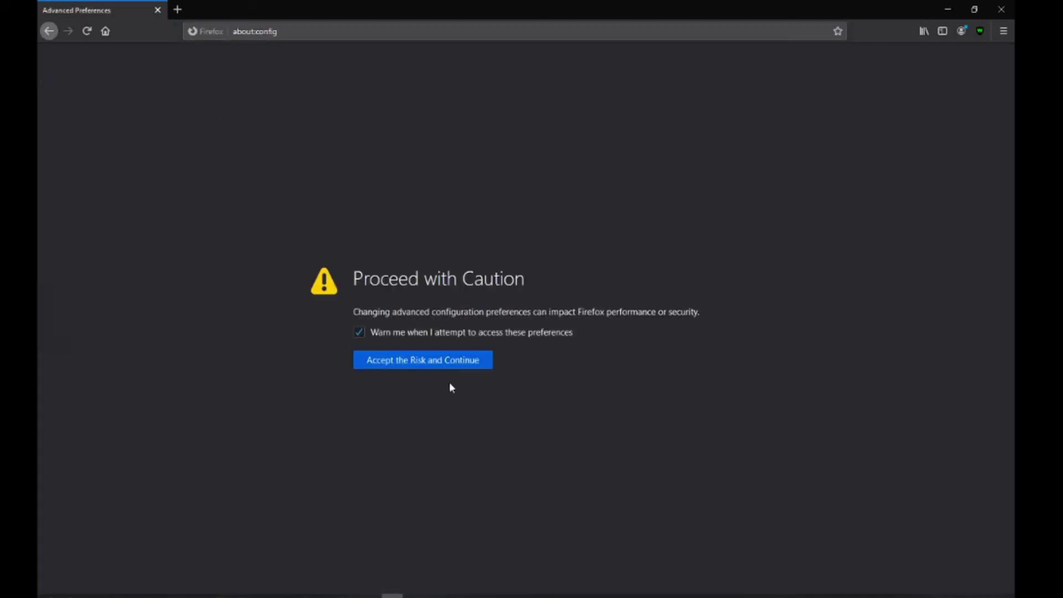
{"action": "left_click", "coordinate": [427, 364]}
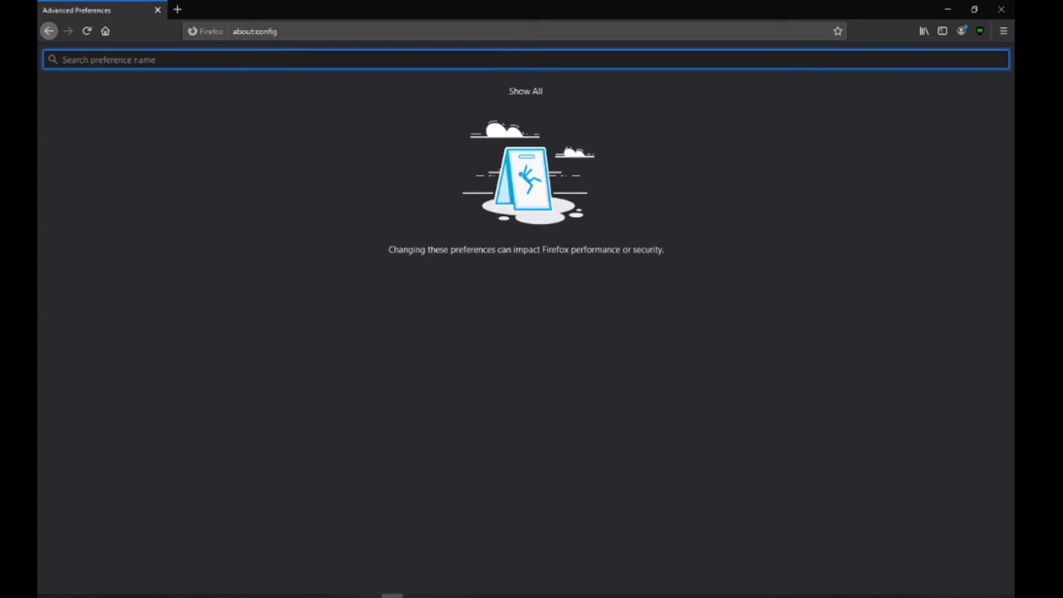
{"action": "left_click", "coordinate": [413, 596]}
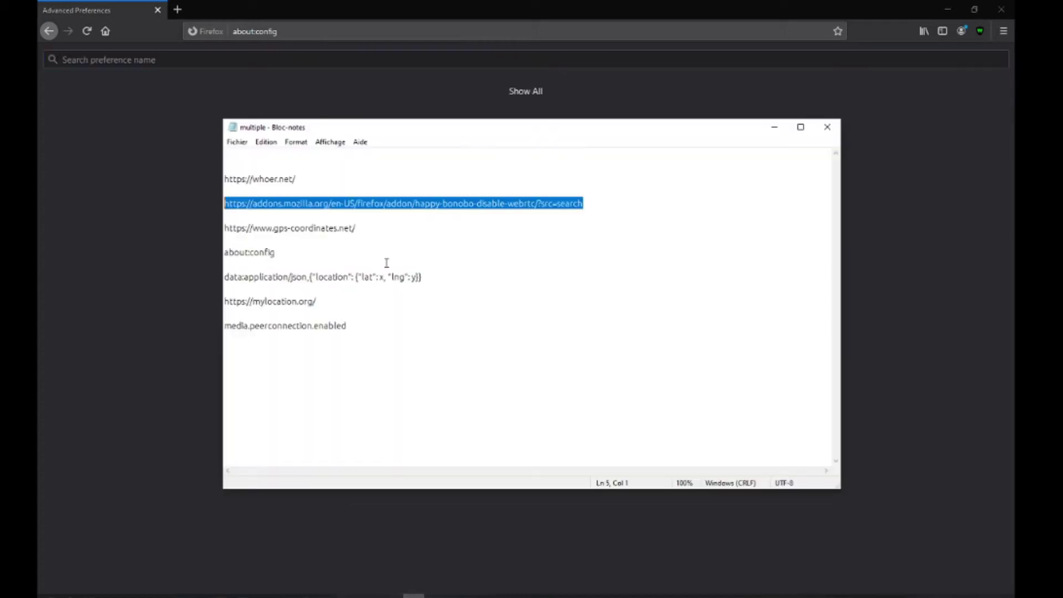
{"action": "left_click_drag", "start_coordinate": [349, 327], "coordinate": [225, 327]}
{"action": "right_click", "coordinate": [275, 326]}
{"action": "left_click", "coordinate": [314, 366]}
Step: Search for media.peerconnection.enabled and confirm its value stays false
{"action": "left_click", "coordinate": [149, 135]}
{"action": "right_click", "coordinate": [112, 60]}
{"action": "left_click", "coordinate": [168, 109]}
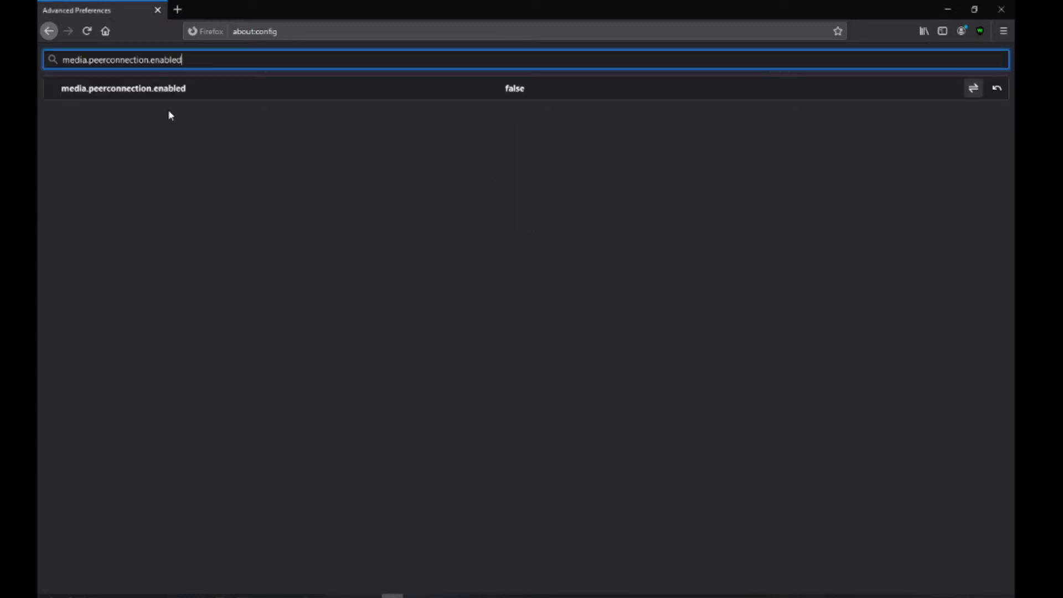
{"action": "double_click", "coordinate": [530, 90]}
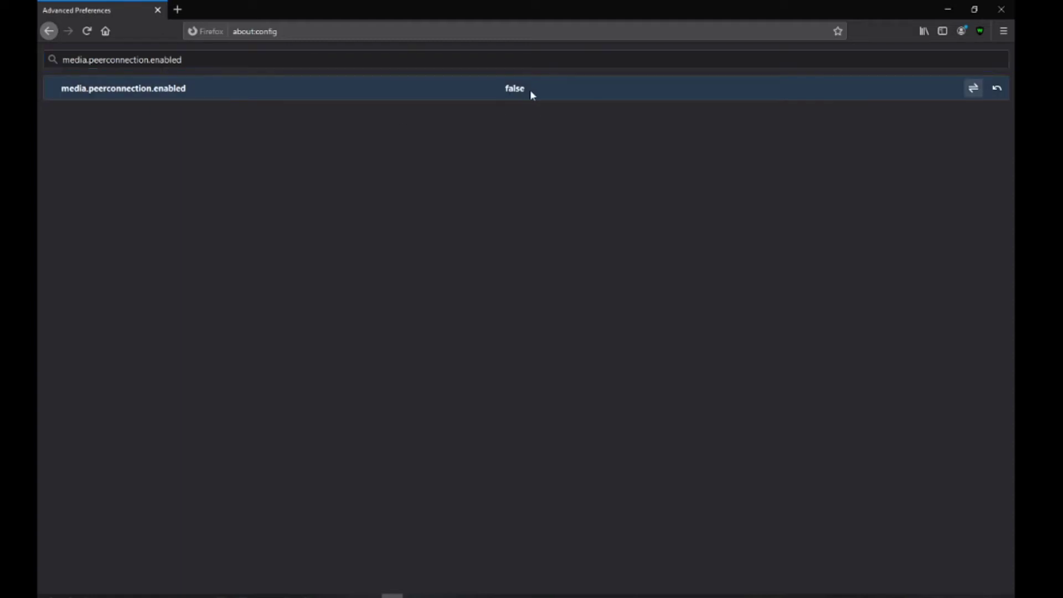
{"action": "double_click", "coordinate": [536, 95]}
{"action": "left_click", "coordinate": [392, 596]}
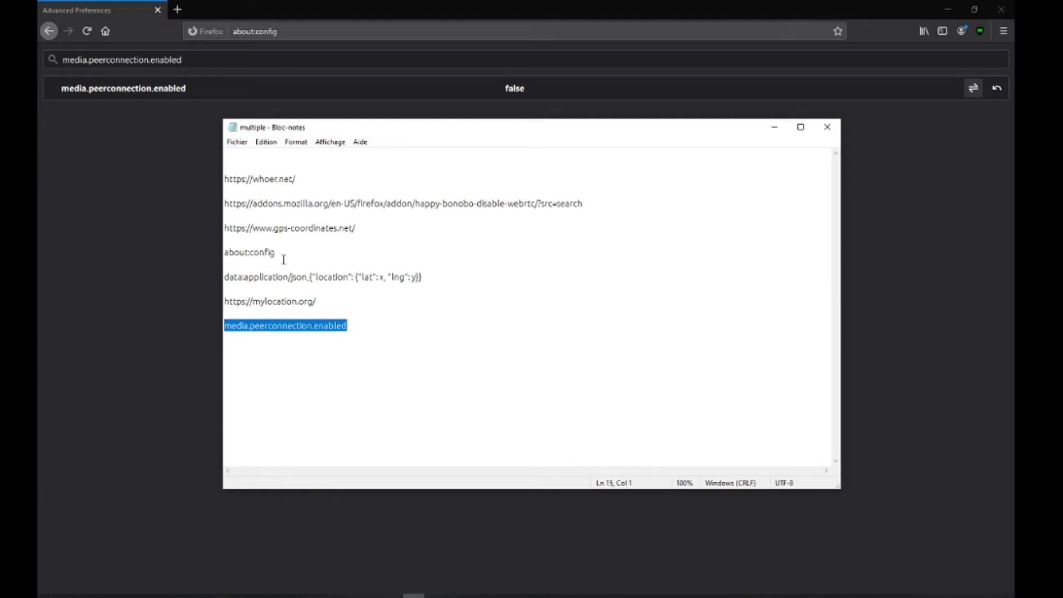
{"action": "left_click", "coordinate": [162, 41]}
{"action": "triple_click", "coordinate": [199, 58]}
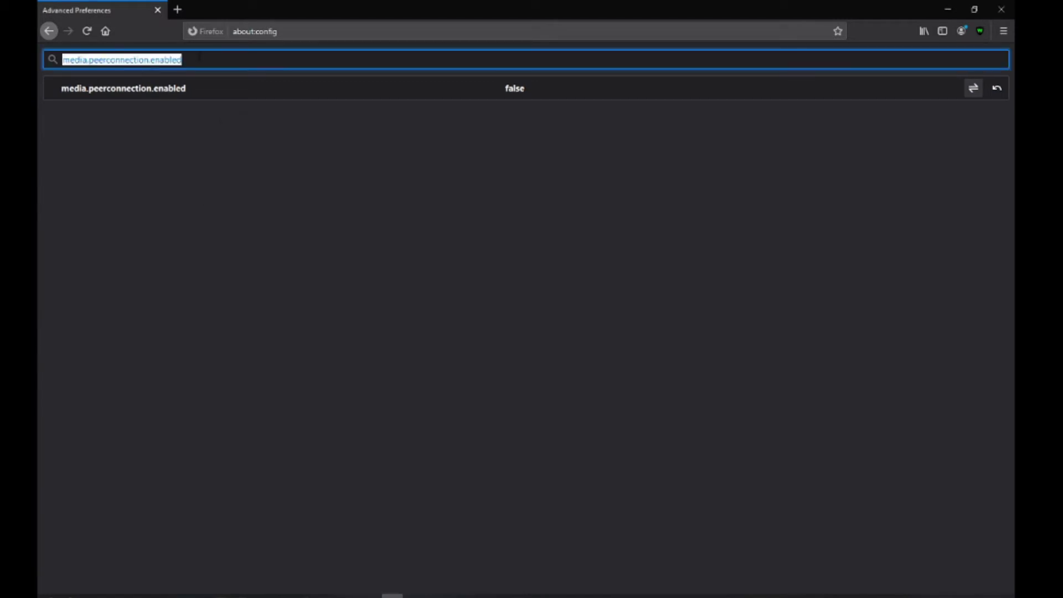
Step: Filter preferences by 'geo' and set geo.provider.ms-windows-location to false
{"action": "type", "text": "geo"}
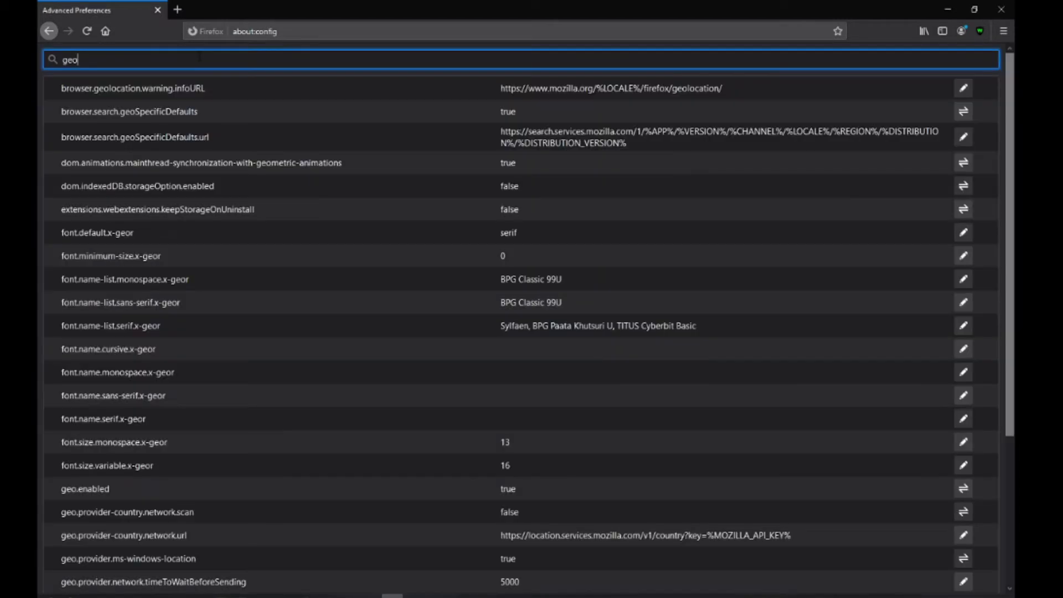
{"action": "scroll", "coordinate": [378, 215], "scroll_direction": "down", "scroll_amount": 3}
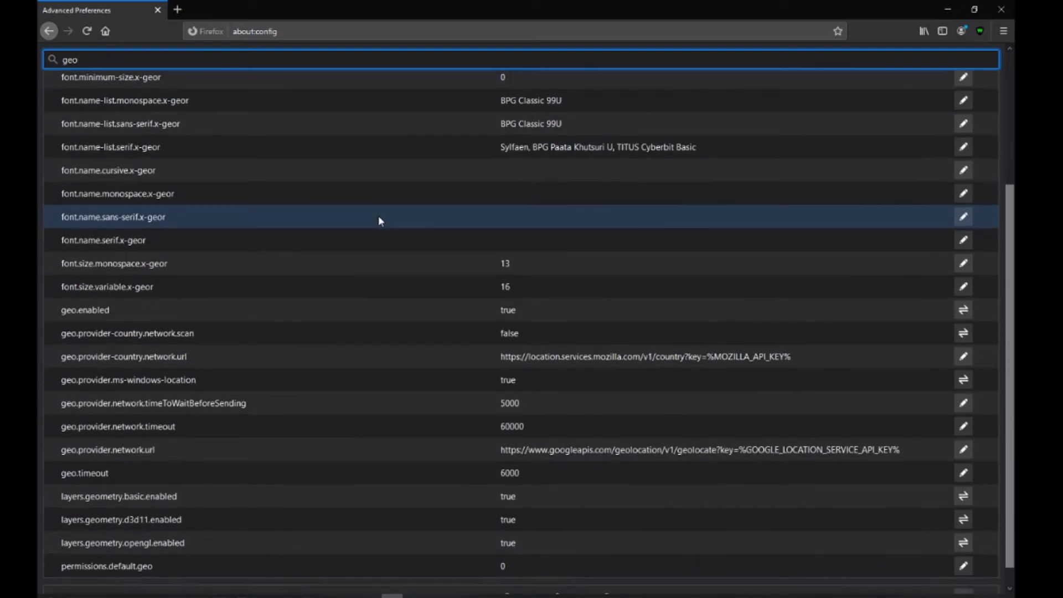
{"action": "scroll", "coordinate": [378, 215], "scroll_direction": "down", "scroll_amount": 1}
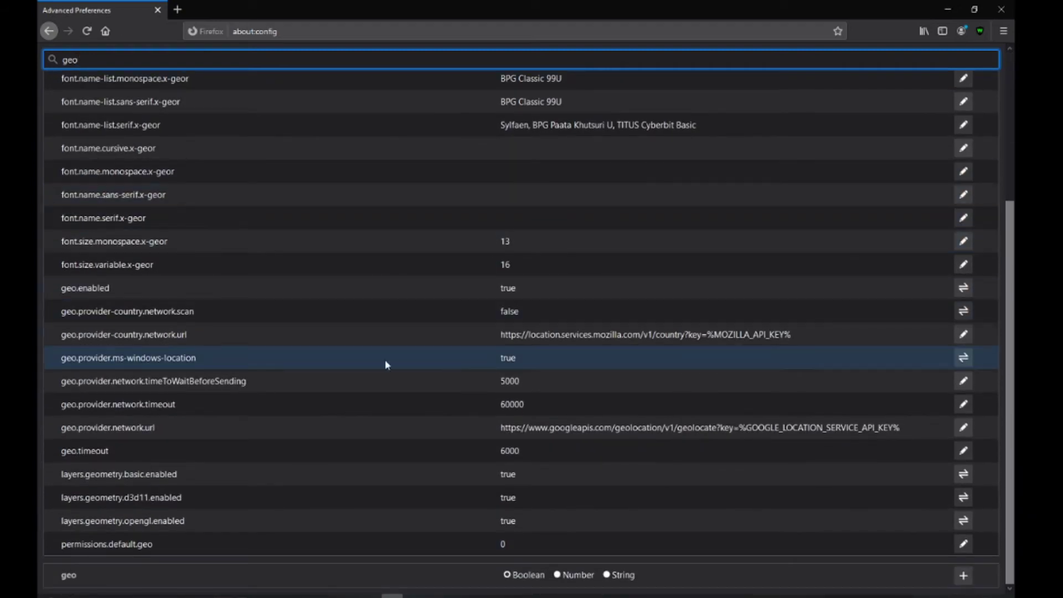
{"action": "double_click", "coordinate": [516, 360]}
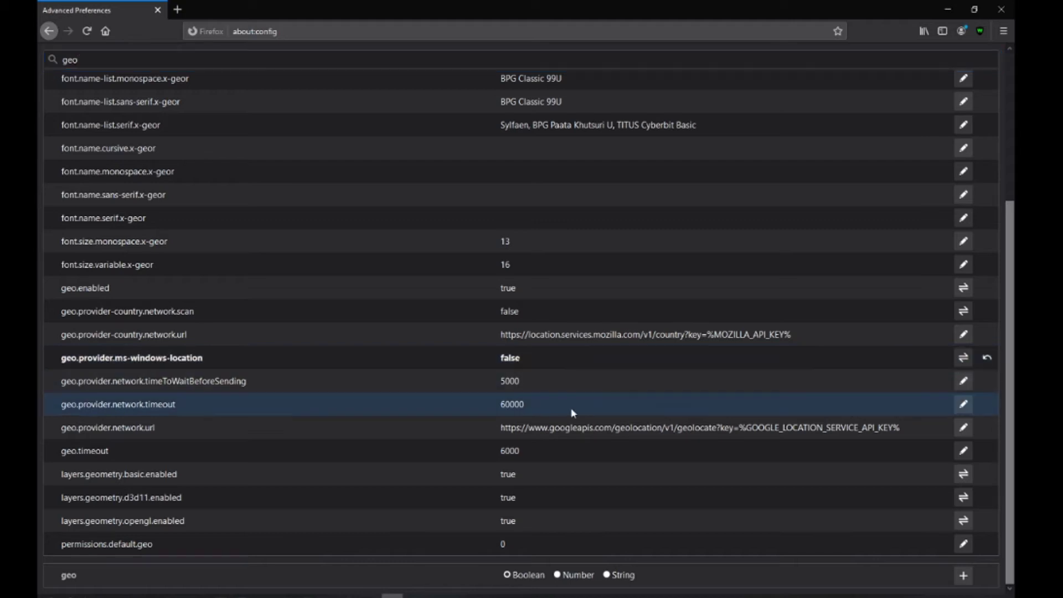
Step: Replace geo.provider.network.url with the data:application/json location string from the notes and save it
{"action": "double_click", "coordinate": [580, 427]}
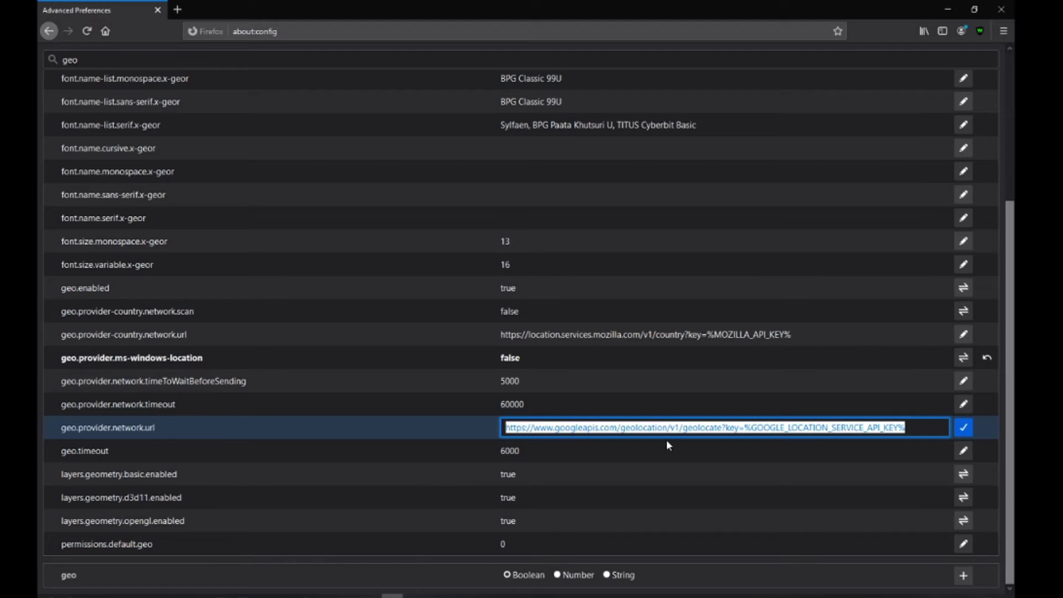
{"action": "key", "text": "alt+Tab"}
{"action": "left_click_drag", "start_coordinate": [431, 276], "coordinate": [224, 277]}
{"action": "right_click", "coordinate": [253, 280]}
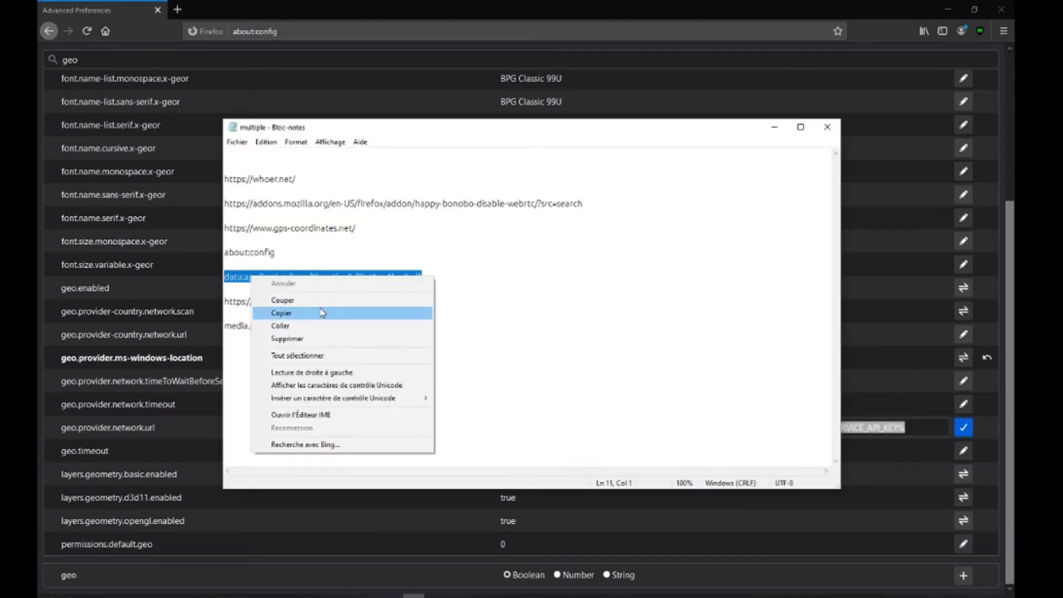
{"action": "left_click", "coordinate": [322, 313]}
{"action": "left_click", "coordinate": [774, 127]}
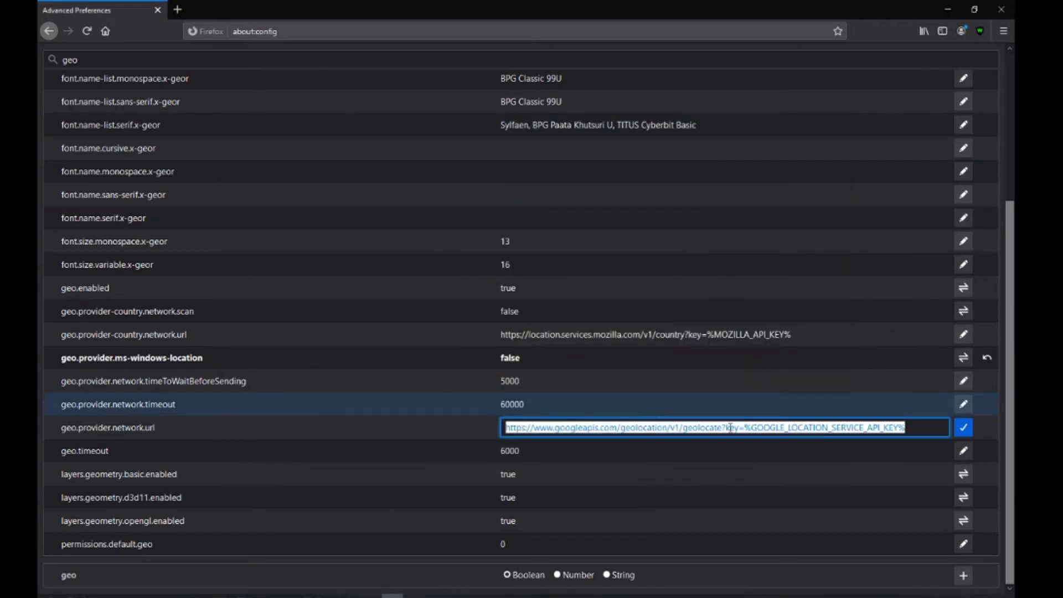
{"action": "right_click", "coordinate": [707, 427]}
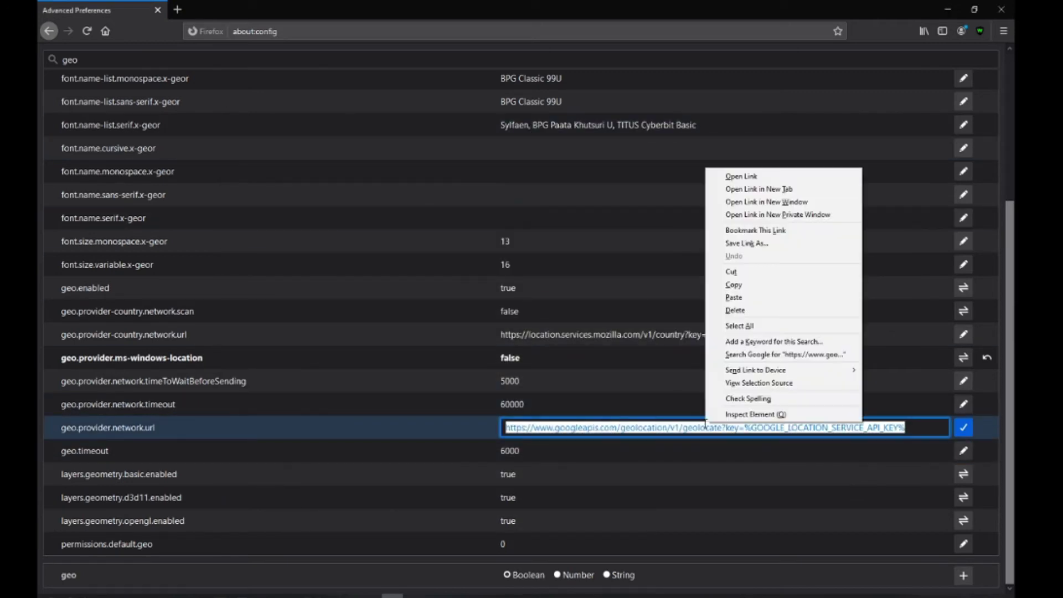
{"action": "left_click", "coordinate": [744, 301]}
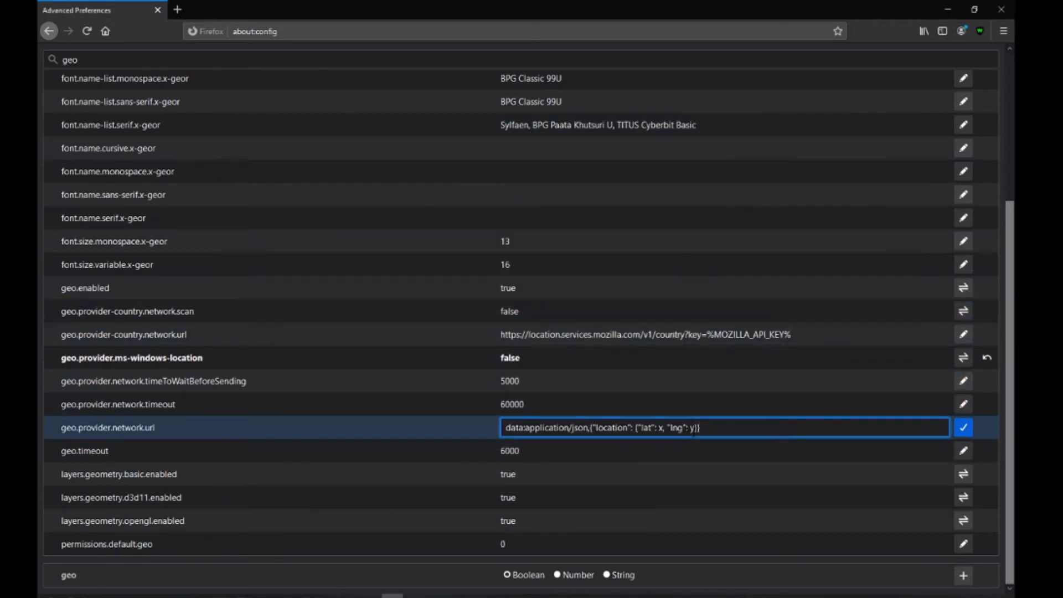
{"action": "left_click", "coordinate": [964, 427]}
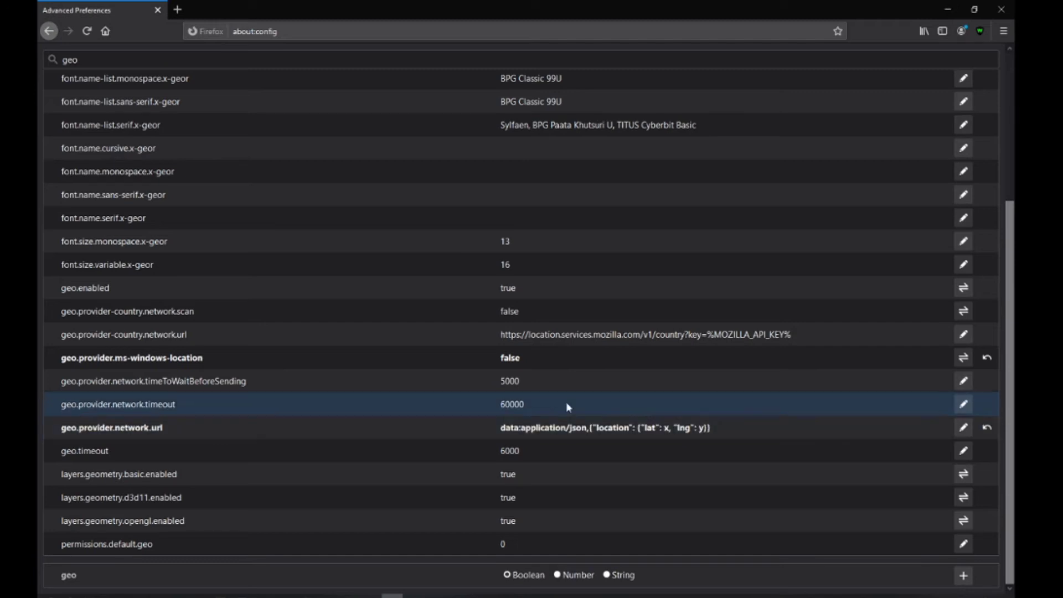
{"action": "left_click", "coordinate": [177, 10]}
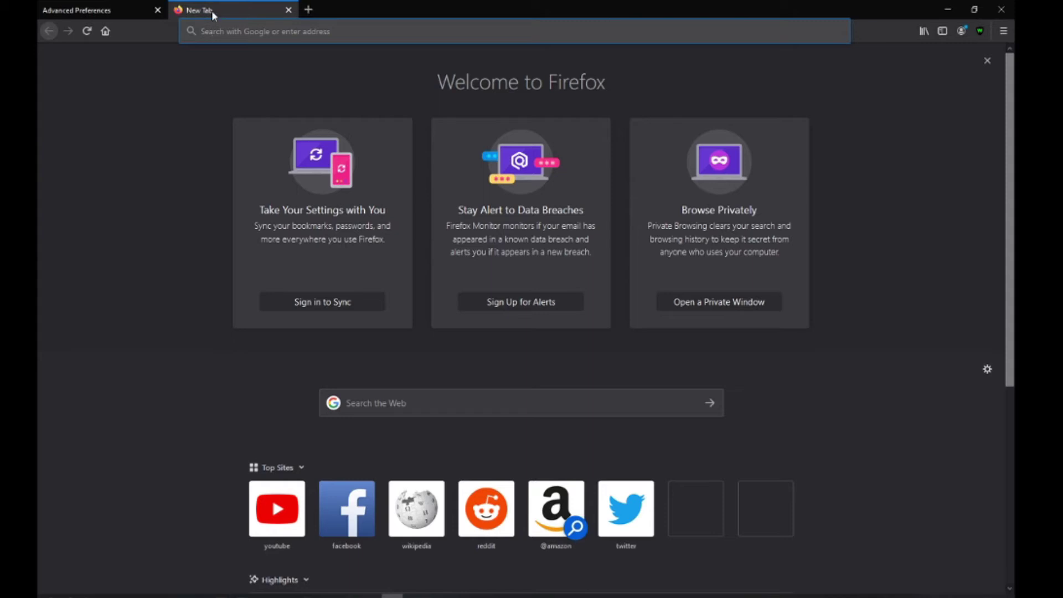
Step: Search 'goole maps' and open the Google Maps result
{"action": "type", "text": "goole maps"}
{"action": "key", "text": "Return"}
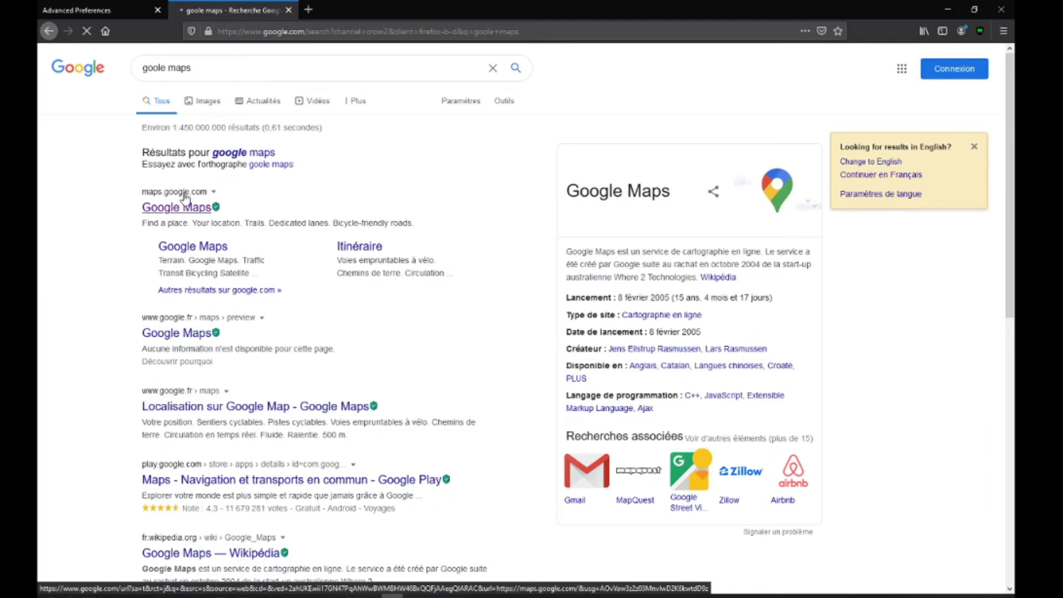
{"action": "left_click", "coordinate": [185, 205]}
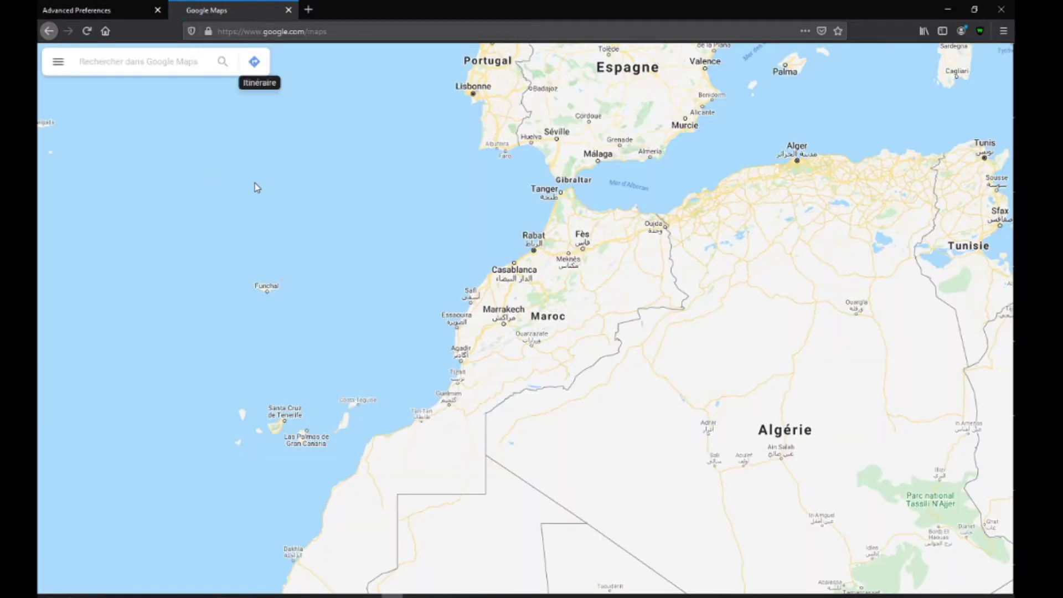
Step: Search Google Maps for 'uk', zoom toward west London, and hide the side panel
{"action": "left_click_drag", "start_coordinate": [482, 236], "coordinate": [313, 296]}
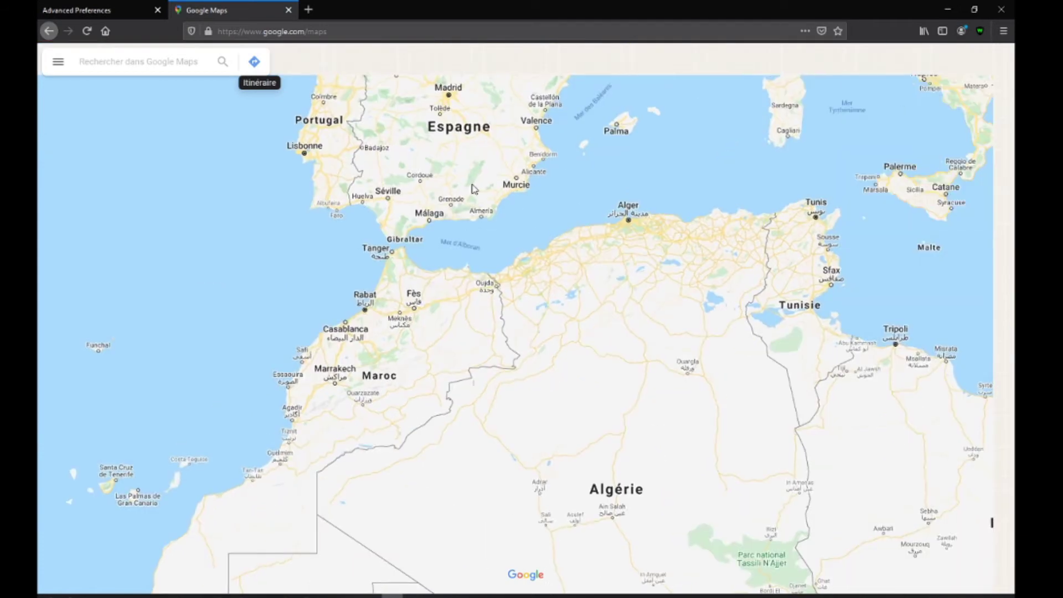
{"action": "left_click", "coordinate": [156, 63]}
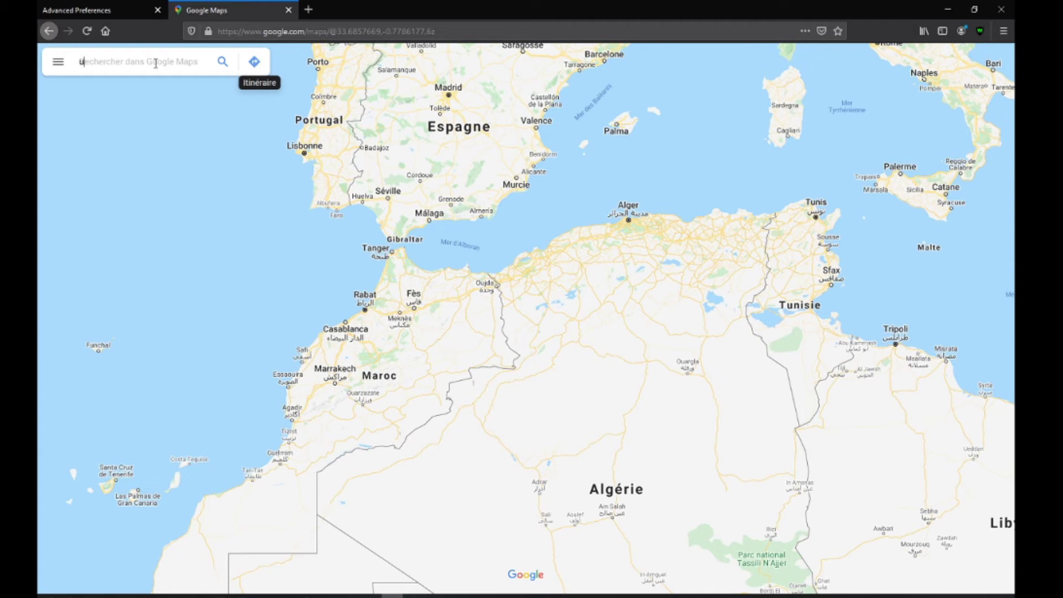
{"action": "type", "text": "uk"}
{"action": "key", "text": "Return"}
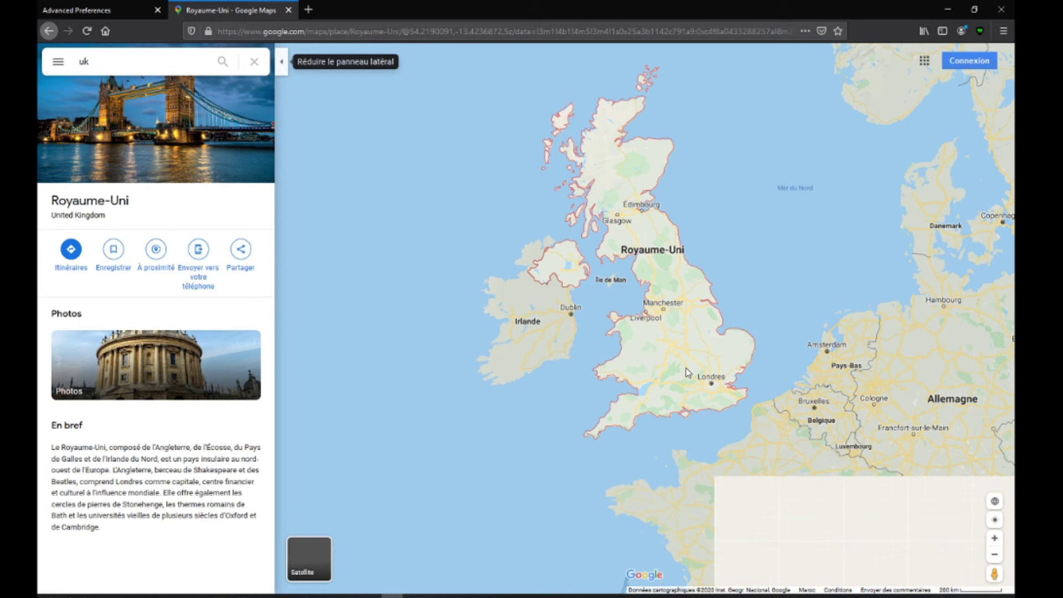
{"action": "scroll", "coordinate": [689, 373], "scroll_direction": "up", "scroll_amount": 2}
{"action": "scroll", "coordinate": [689, 373], "scroll_direction": "up", "scroll_amount": 3}
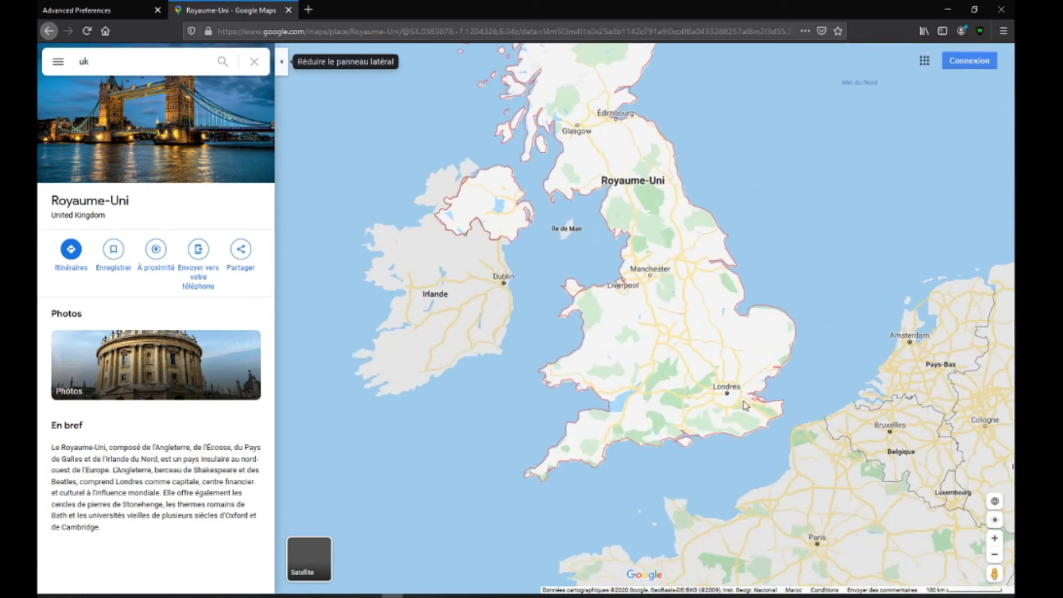
{"action": "scroll", "coordinate": [693, 388], "scroll_direction": "up", "scroll_amount": 2}
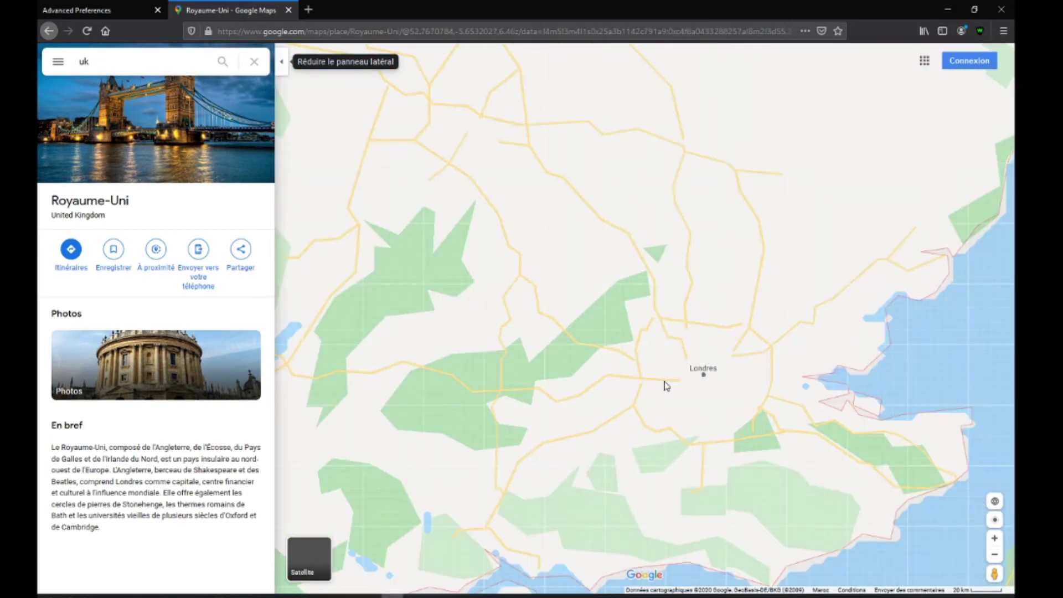
{"action": "scroll", "coordinate": [667, 386], "scroll_direction": "up", "scroll_amount": 3}
{"action": "scroll", "coordinate": [666, 386], "scroll_direction": "up", "scroll_amount": 5}
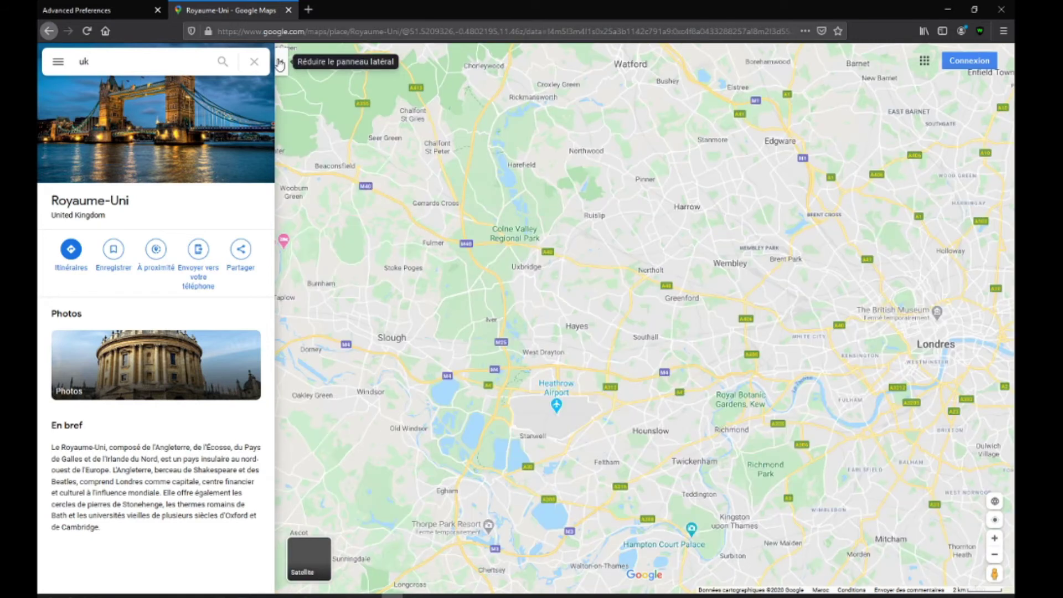
{"action": "left_click", "coordinate": [280, 62]}
{"action": "scroll", "coordinate": [356, 247], "scroll_direction": "up", "scroll_amount": 1}
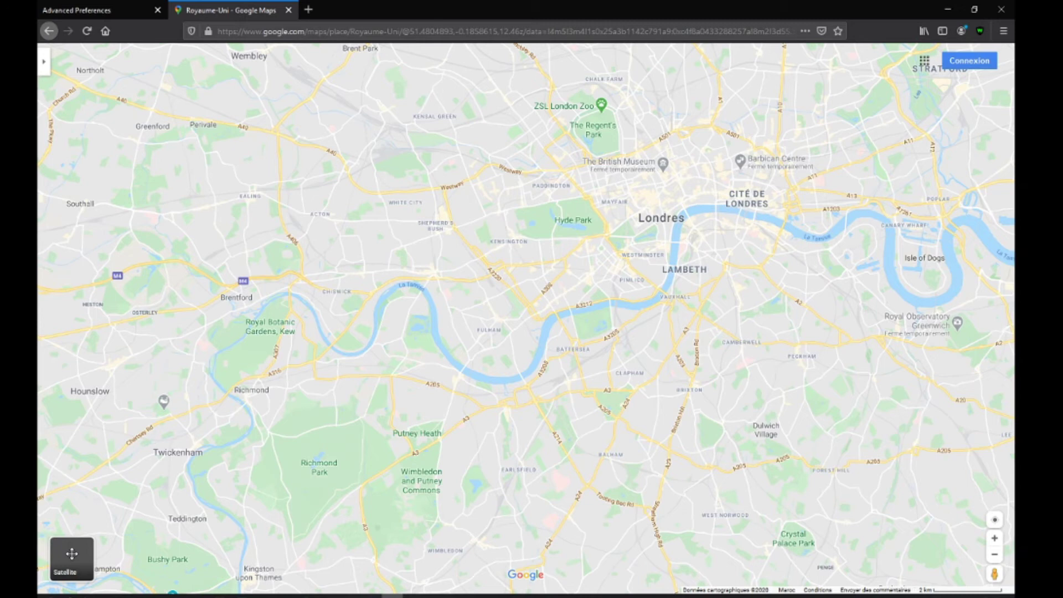
Step: Switch to satellite view, zoom into Southall, and drop a pin on Dane Rd
{"action": "left_click", "coordinate": [72, 556]}
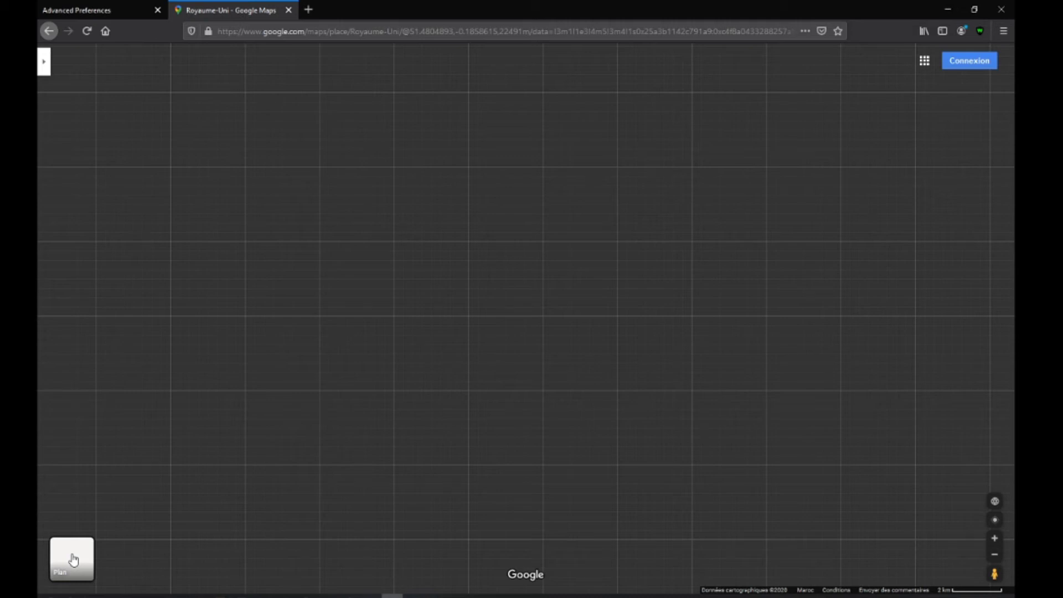
{"action": "scroll", "coordinate": [227, 322], "scroll_direction": "up", "scroll_amount": 2}
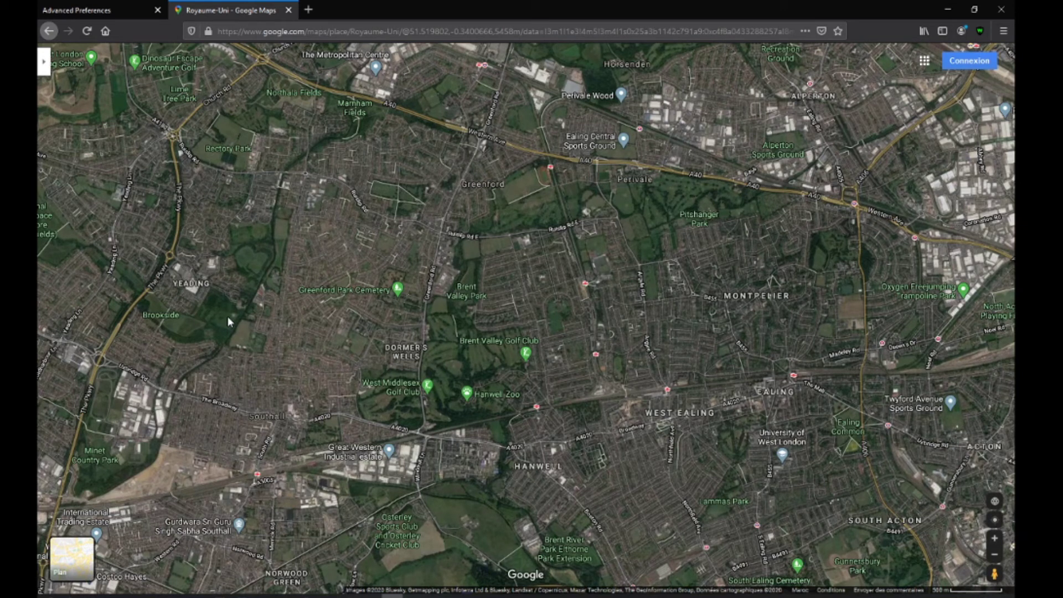
{"action": "scroll", "coordinate": [227, 321], "scroll_direction": "up", "scroll_amount": 2}
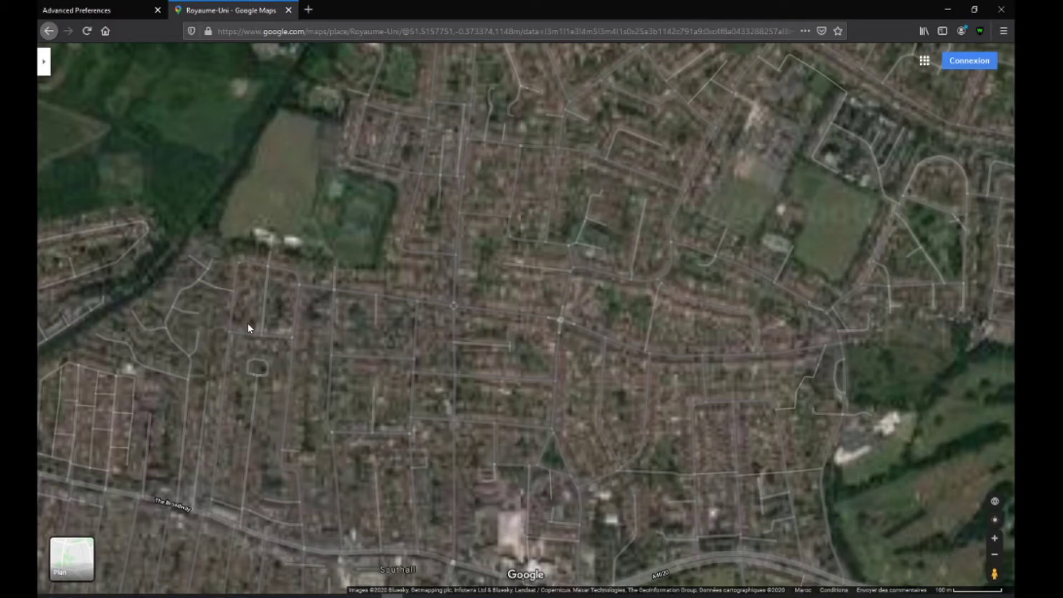
{"action": "scroll", "coordinate": [244, 321], "scroll_direction": "up", "scroll_amount": 1}
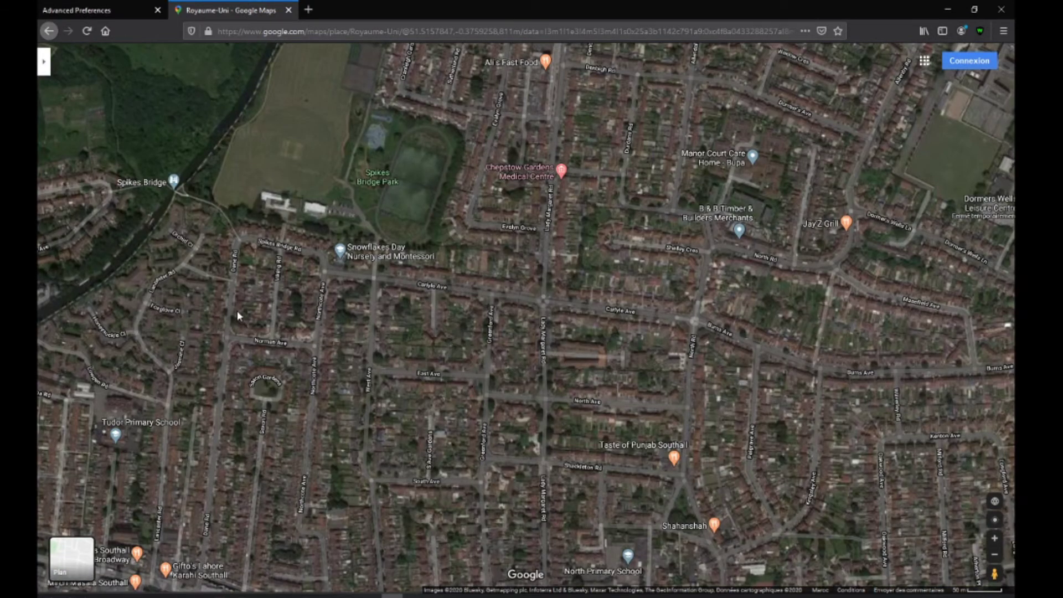
{"action": "left_click", "coordinate": [237, 314]}
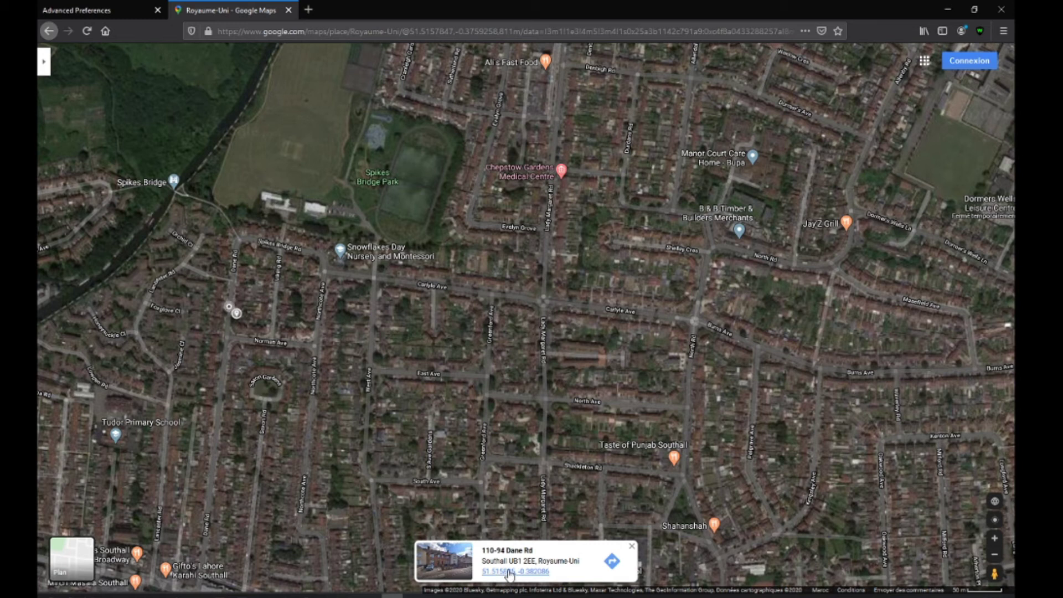
Step: Open the pin's coordinate details and copy the latitude 51.515885
{"action": "left_click", "coordinate": [509, 573]}
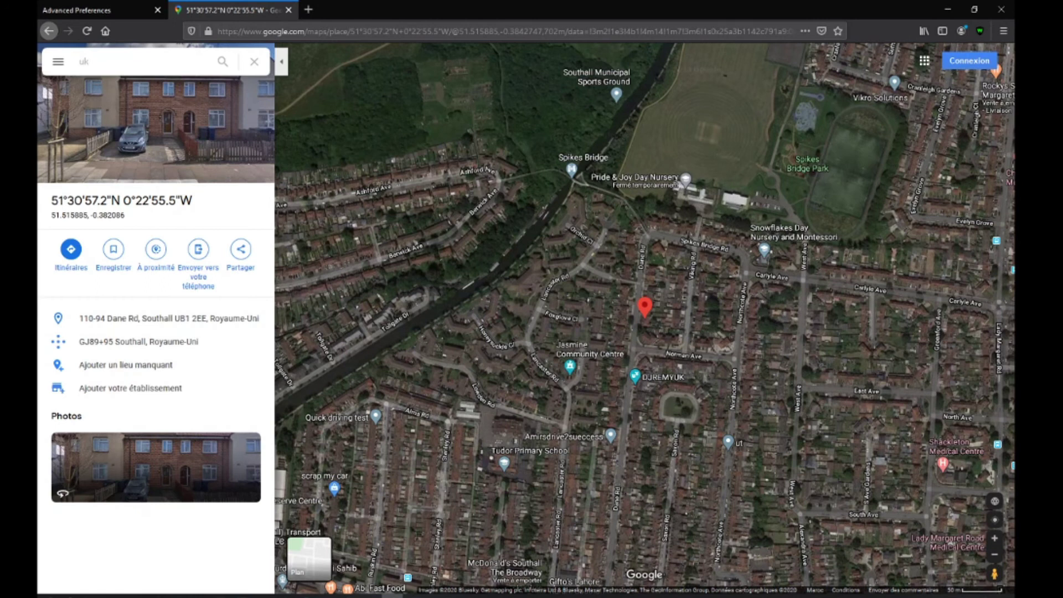
{"action": "double_click", "coordinate": [83, 215]}
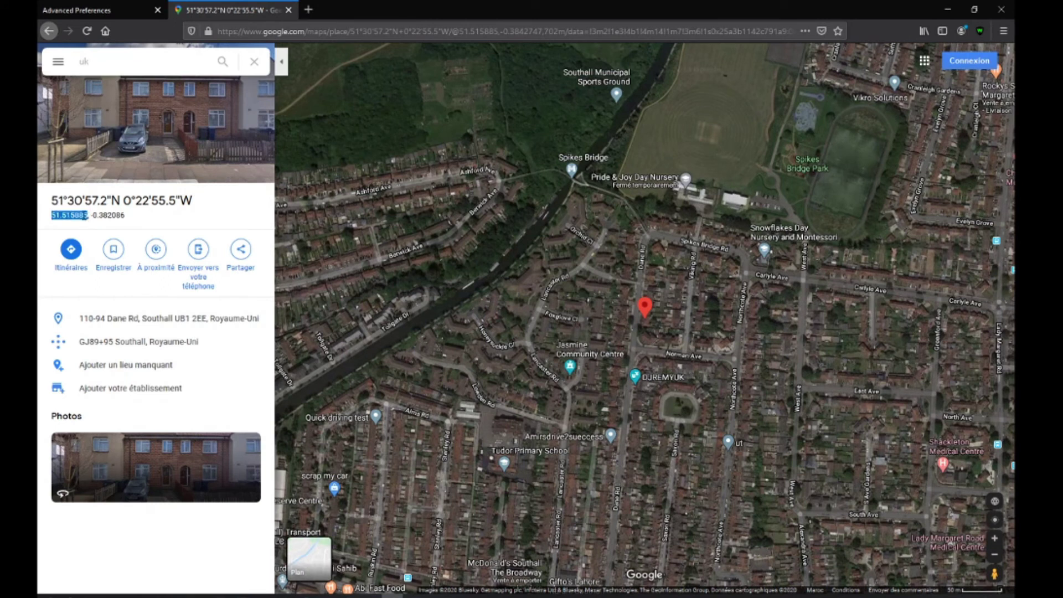
{"action": "right_click", "coordinate": [83, 216]}
{"action": "left_click", "coordinate": [111, 225]}
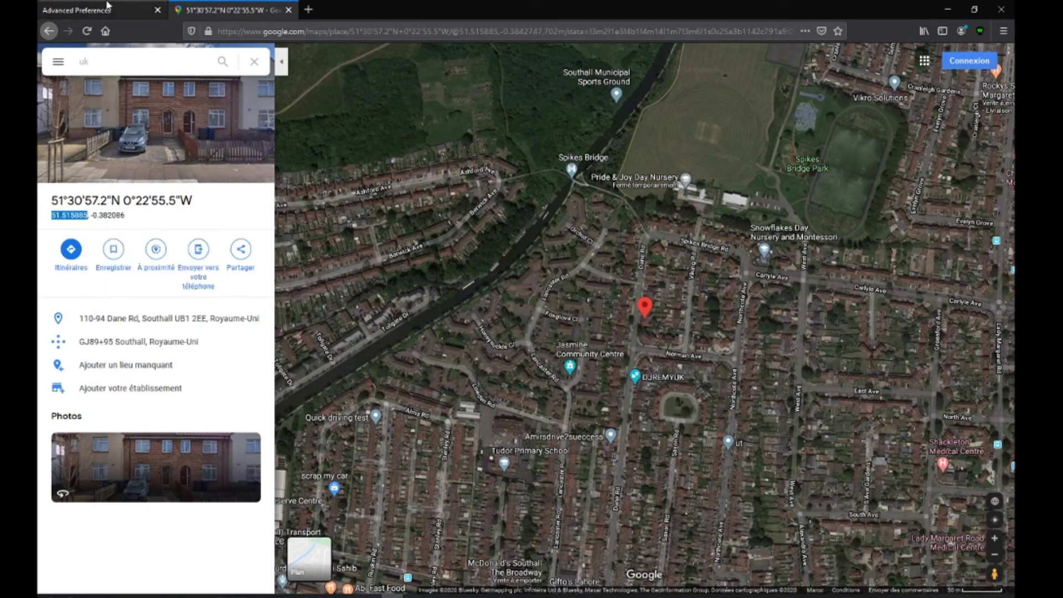
{"action": "left_click", "coordinate": [77, 10]}
Step: Replace the x placeholder in geo.provider.network.url with latitude 51.515885
{"action": "double_click", "coordinate": [662, 427]}
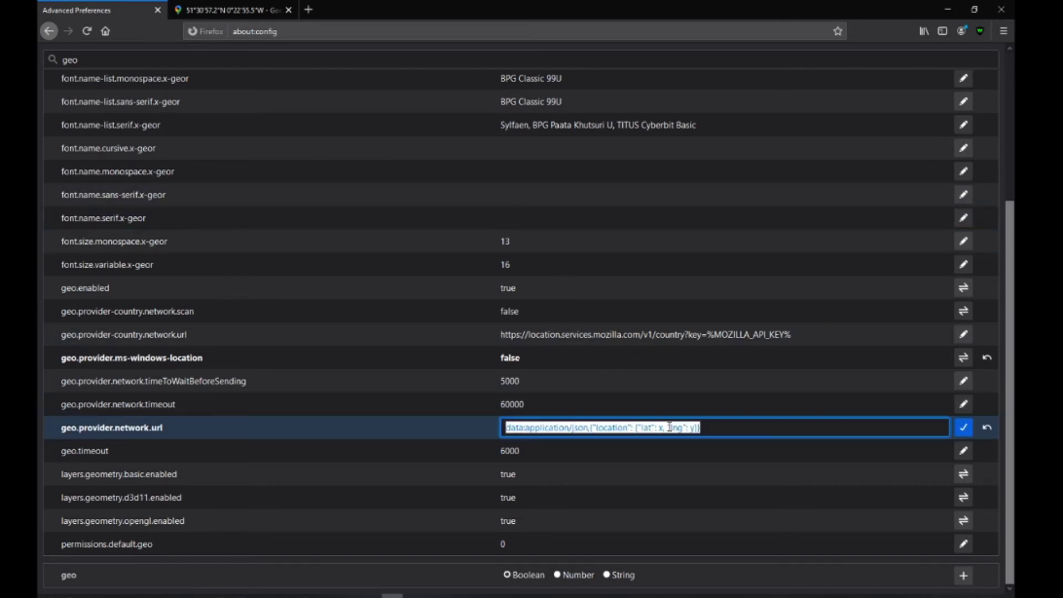
{"action": "left_click", "coordinate": [665, 428]}
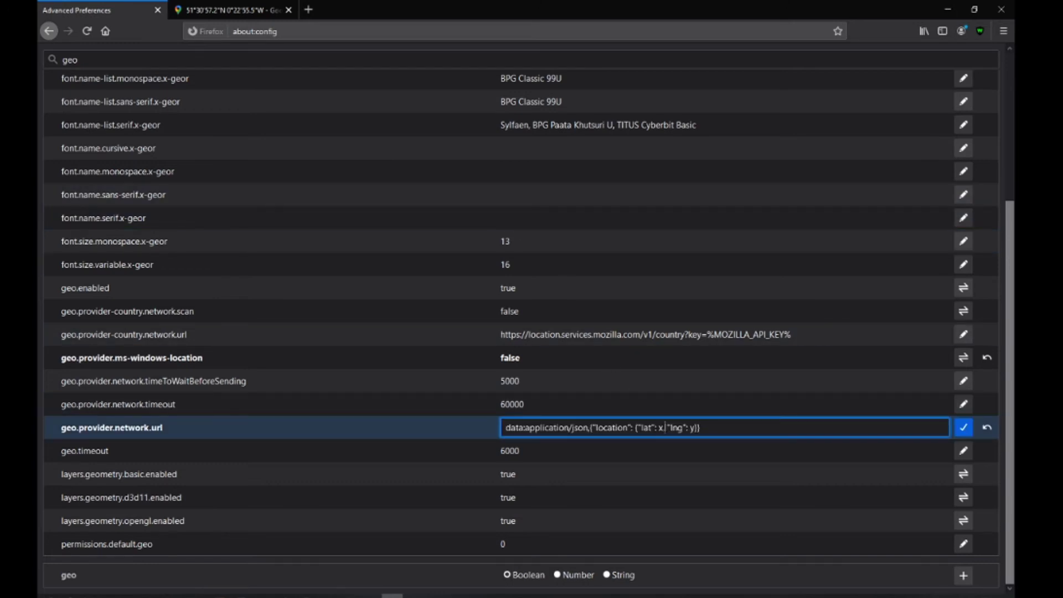
{"action": "double_click", "coordinate": [661, 428]}
{"action": "right_click", "coordinate": [663, 428]}
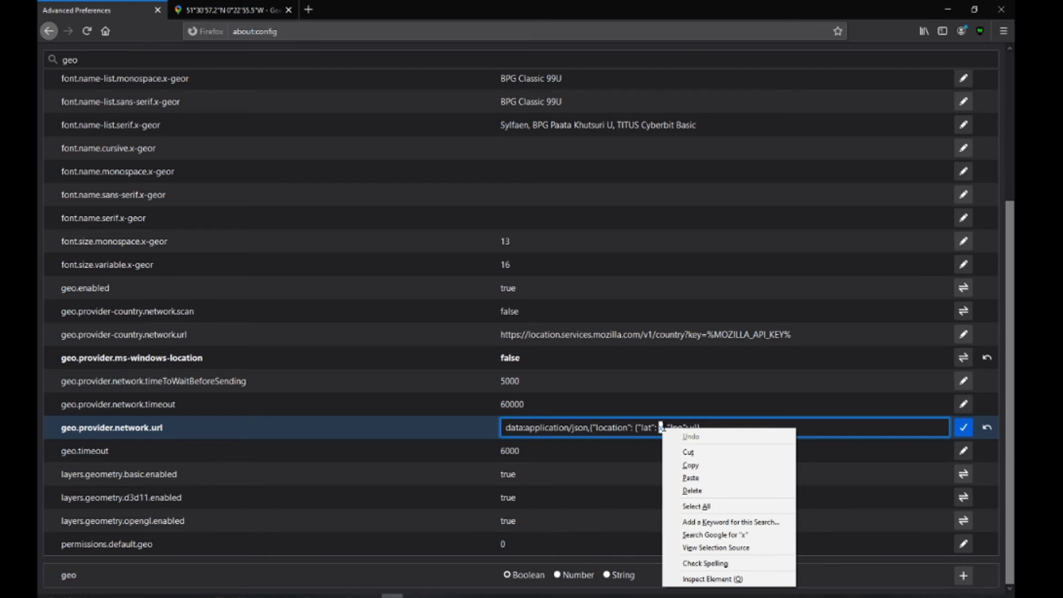
{"action": "left_click", "coordinate": [690, 478]}
Step: Copy the longitude -0.382086 from the Google Maps place details
{"action": "left_click", "coordinate": [230, 10]}
{"action": "left_click_drag", "start_coordinate": [126, 216], "coordinate": [91, 215]}
{"action": "right_click", "coordinate": [110, 216]}
{"action": "left_click", "coordinate": [117, 225]}
{"action": "left_click", "coordinate": [94, 10]}
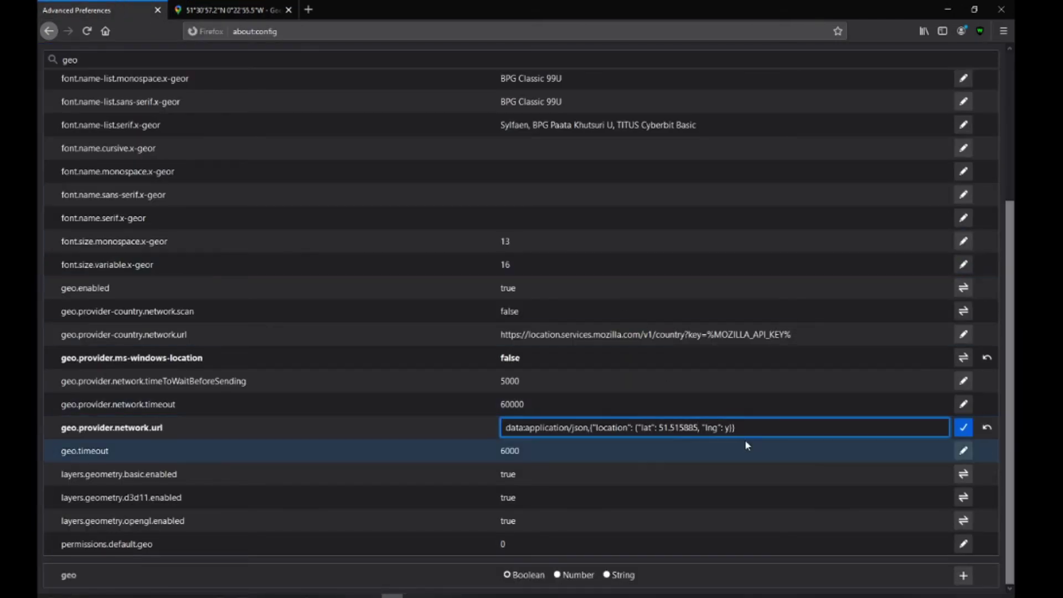
Step: Put -0.382086 in place of y and save the geo.provider.network.url value
{"action": "double_click", "coordinate": [728, 428]}
{"action": "right_click", "coordinate": [728, 427]}
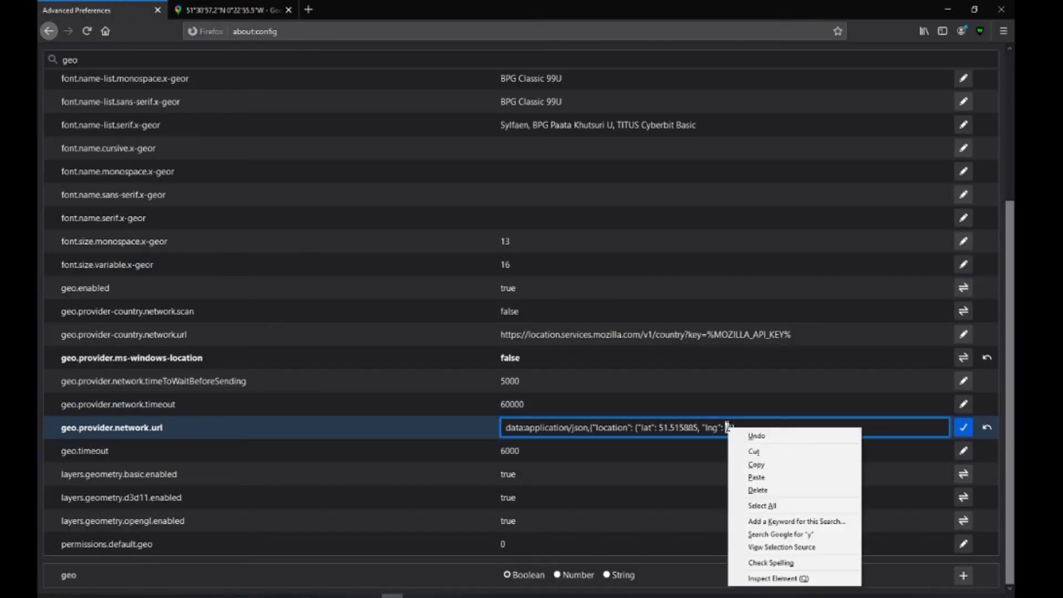
{"action": "left_click", "coordinate": [763, 475]}
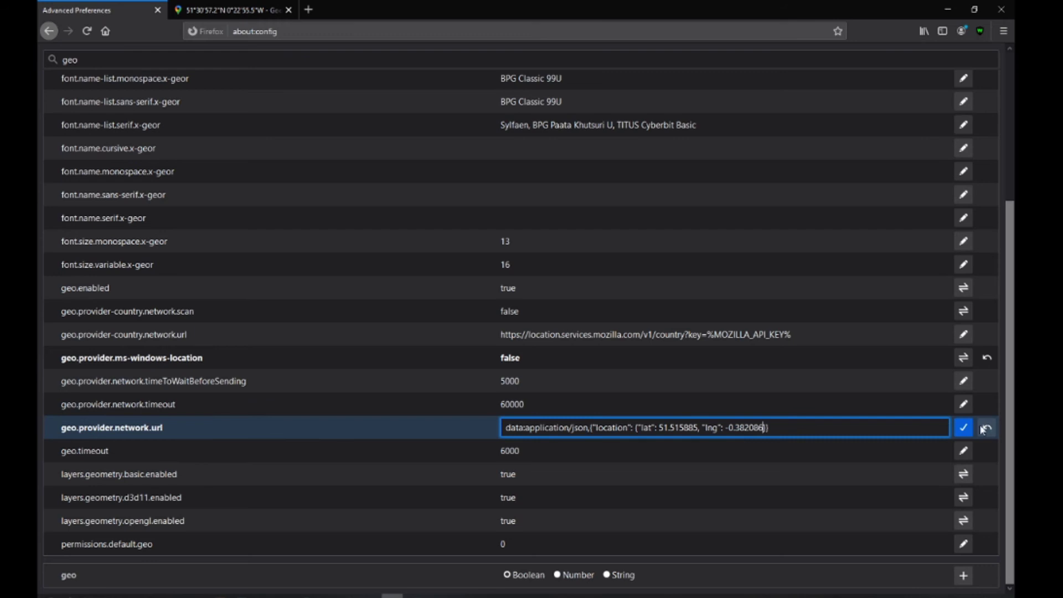
{"action": "left_click", "coordinate": [964, 428]}
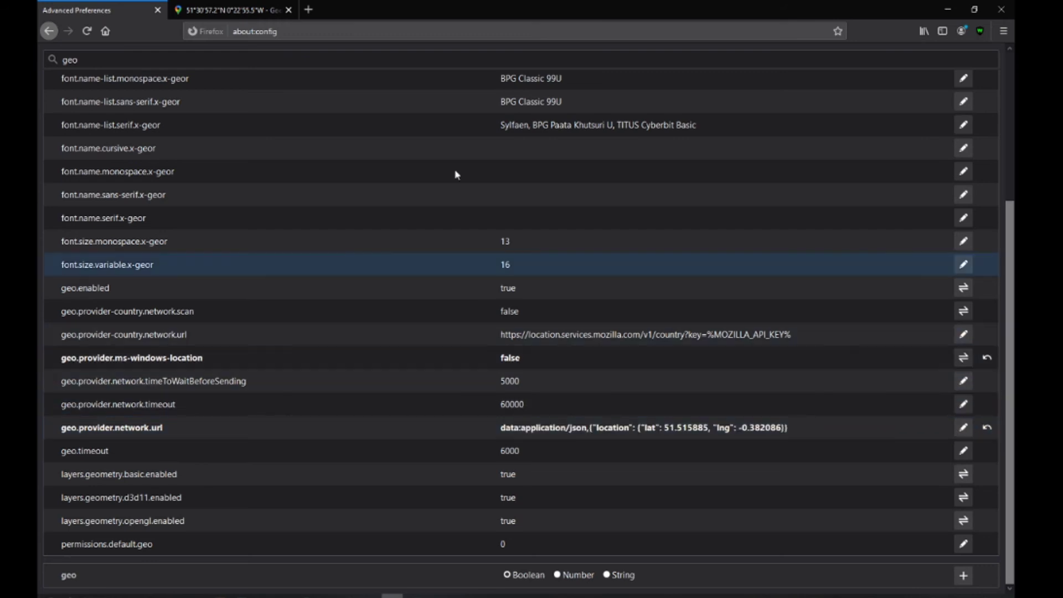
{"action": "left_click", "coordinate": [247, 8]}
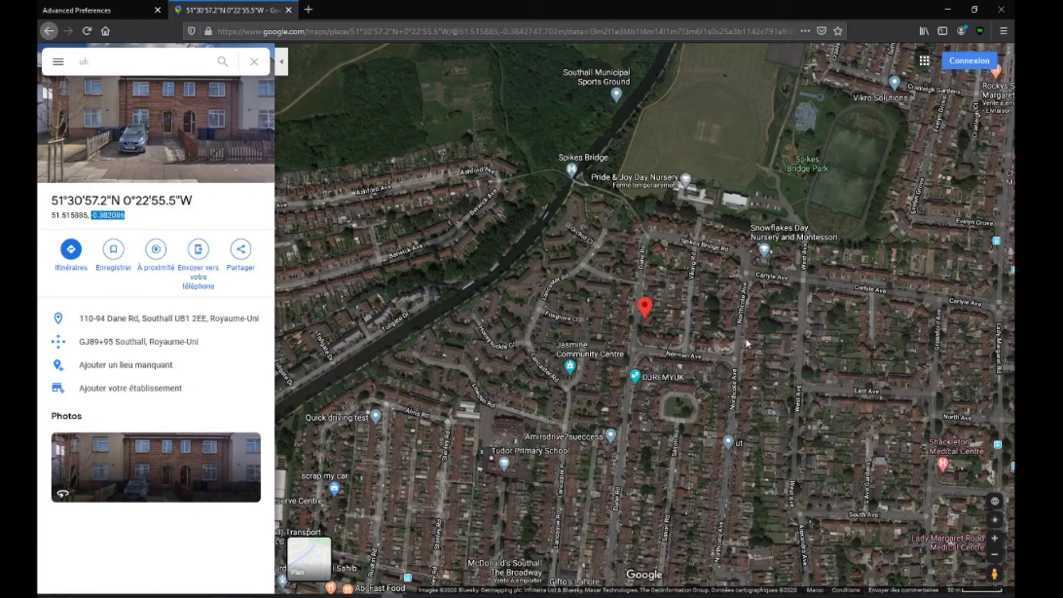
{"action": "left_click", "coordinate": [996, 523]}
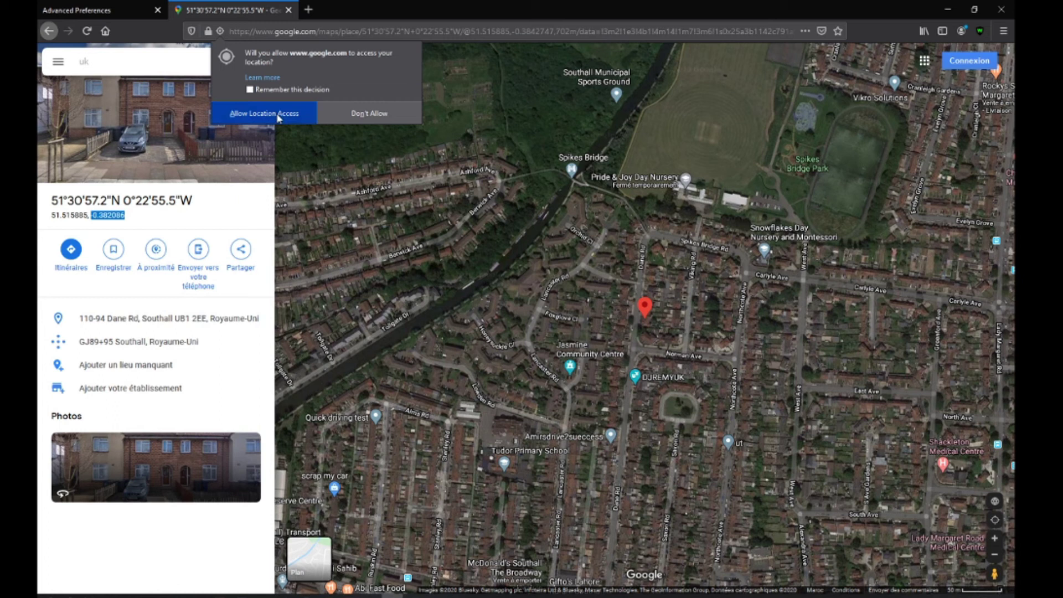
{"action": "left_click", "coordinate": [278, 116]}
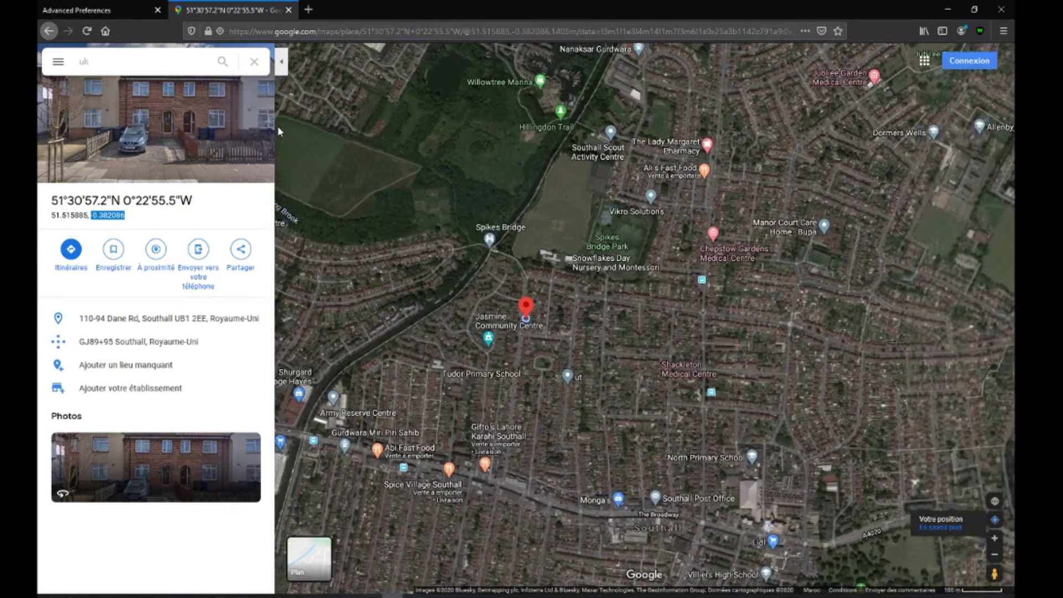
Step: Clear the dropped pin and centre the map on the blue location dot
{"action": "scroll", "coordinate": [526, 330], "scroll_direction": "up", "scroll_amount": 2}
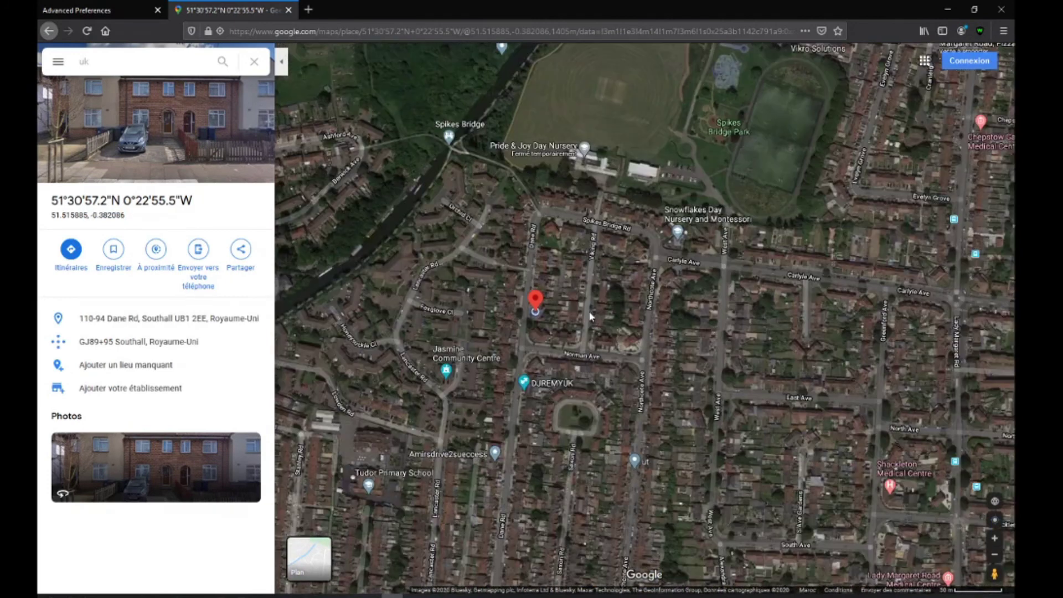
{"action": "left_click", "coordinate": [590, 317]}
{"action": "left_click_drag", "start_coordinate": [519, 362], "coordinate": [443, 282]}
{"action": "scroll", "coordinate": [462, 222], "scroll_direction": "up", "scroll_amount": 3}
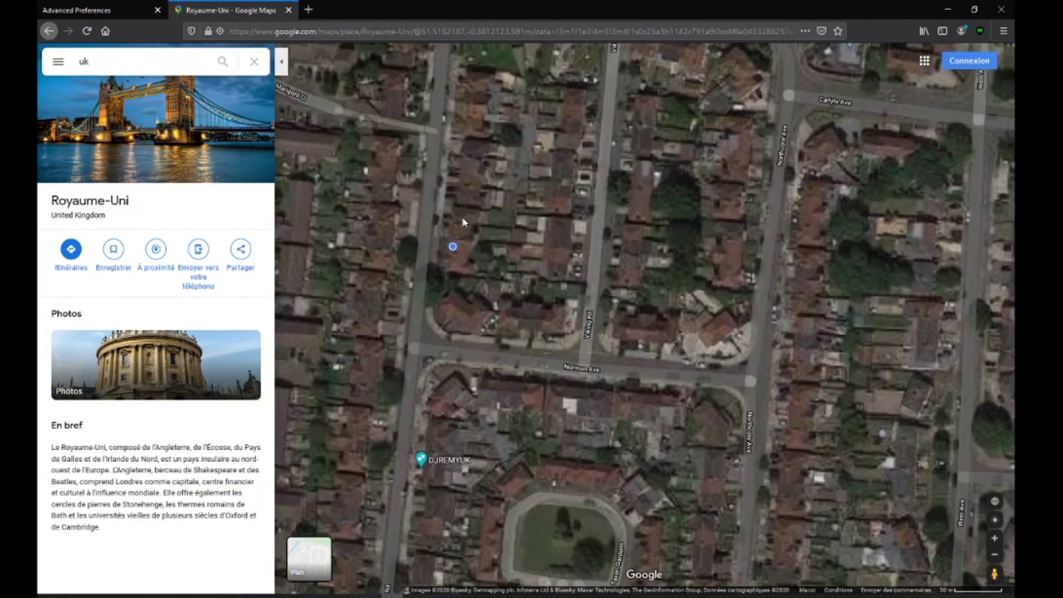
{"action": "scroll", "coordinate": [462, 217], "scroll_direction": "up", "scroll_amount": 2}
{"action": "left_click_drag", "start_coordinate": [481, 292], "coordinate": [615, 325]}
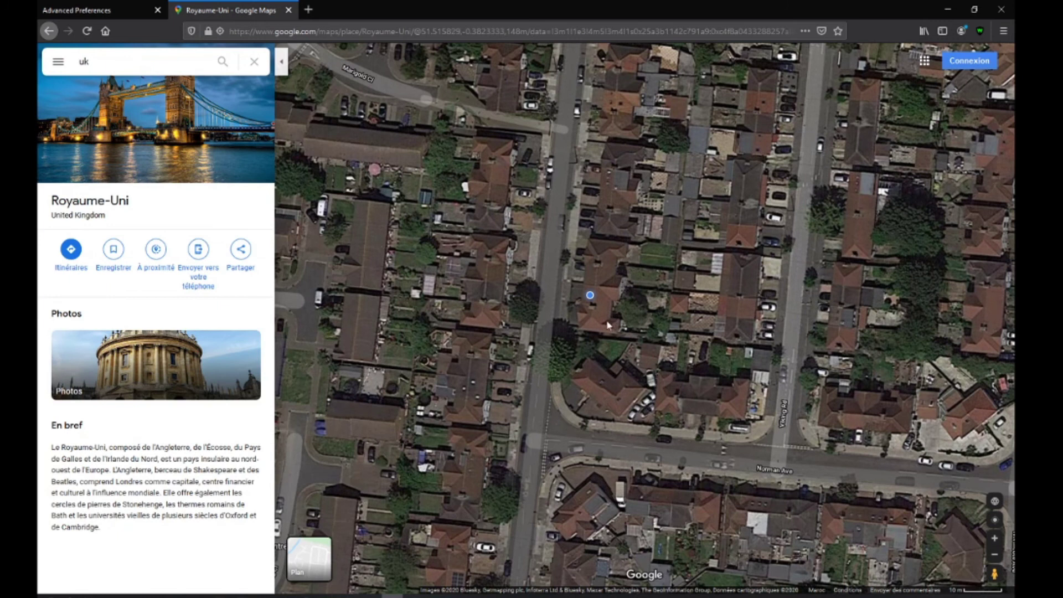
{"action": "scroll", "coordinate": [616, 290], "scroll_direction": "up", "scroll_amount": 2}
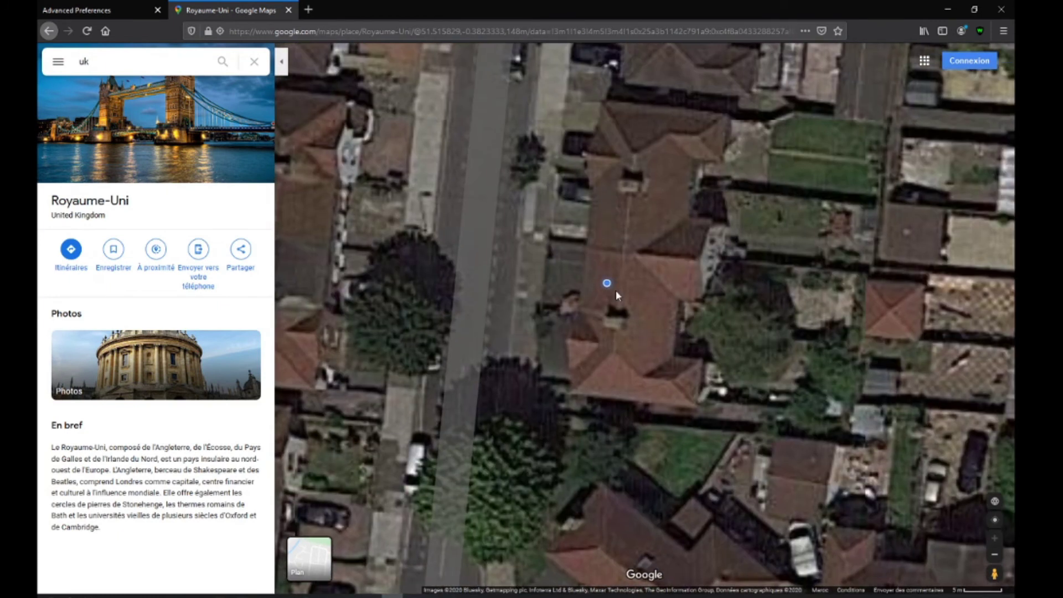
{"action": "scroll", "coordinate": [615, 292], "scroll_direction": "down", "scroll_amount": 2}
{"action": "scroll", "coordinate": [613, 298], "scroll_direction": "up", "scroll_amount": 2}
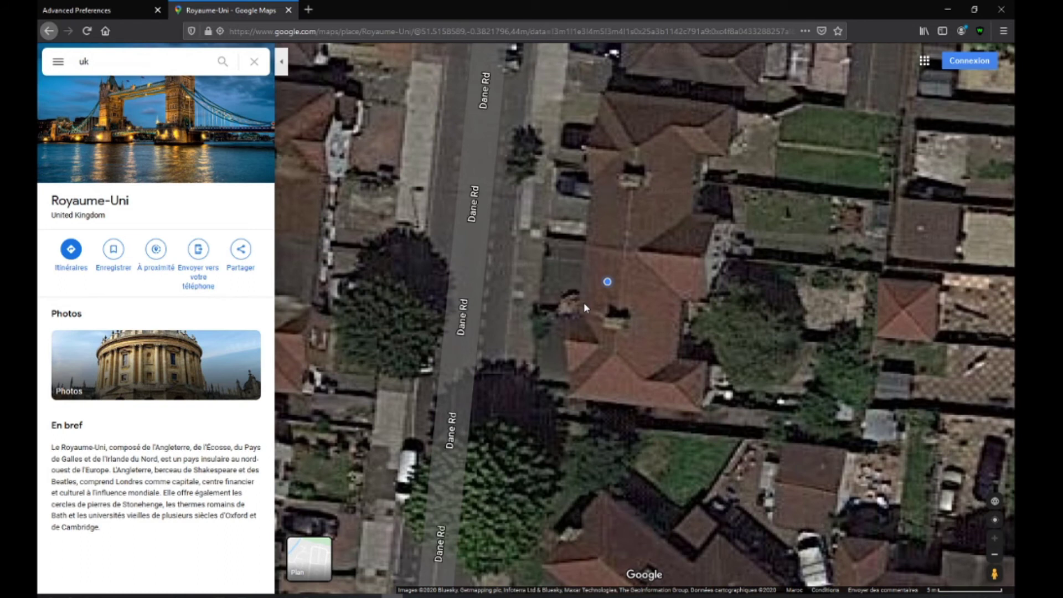
{"action": "scroll", "coordinate": [617, 290], "scroll_direction": "down", "scroll_amount": 1}
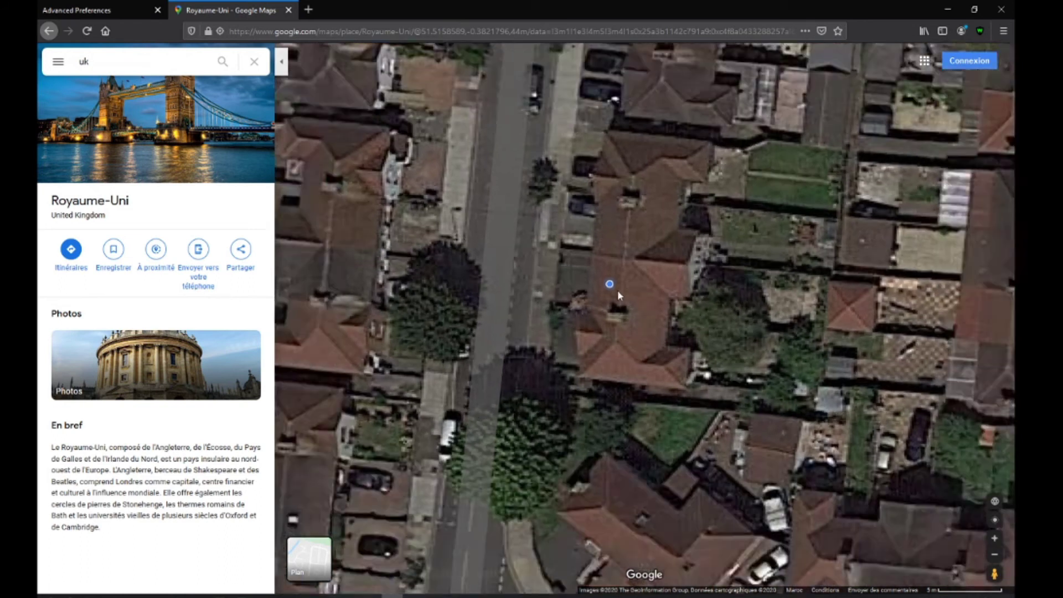
{"action": "scroll", "coordinate": [617, 290], "scroll_direction": "down", "scroll_amount": 1}
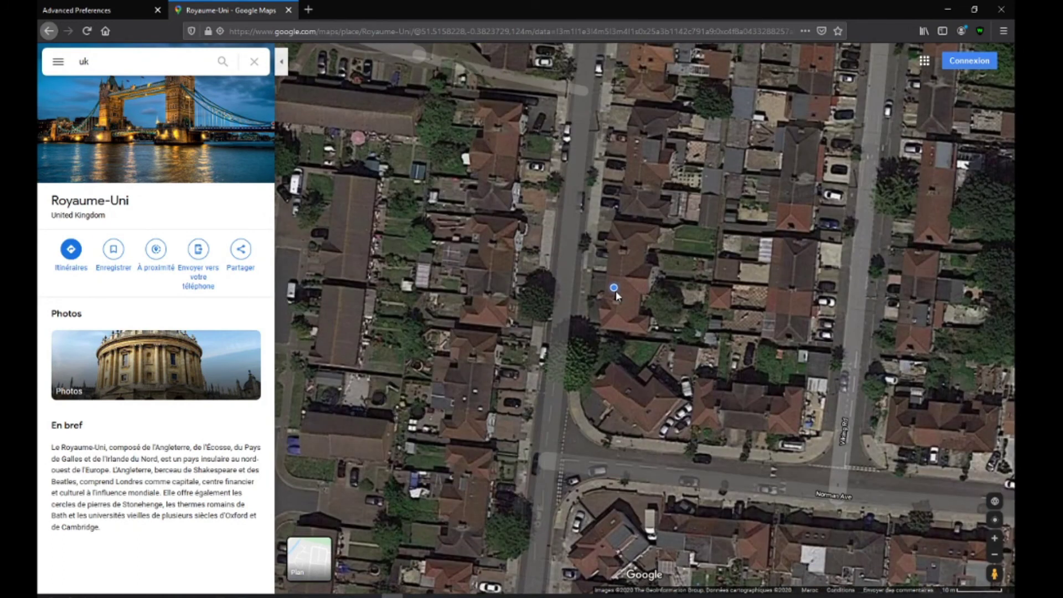
{"action": "scroll", "coordinate": [616, 297], "scroll_direction": "up", "scroll_amount": 2}
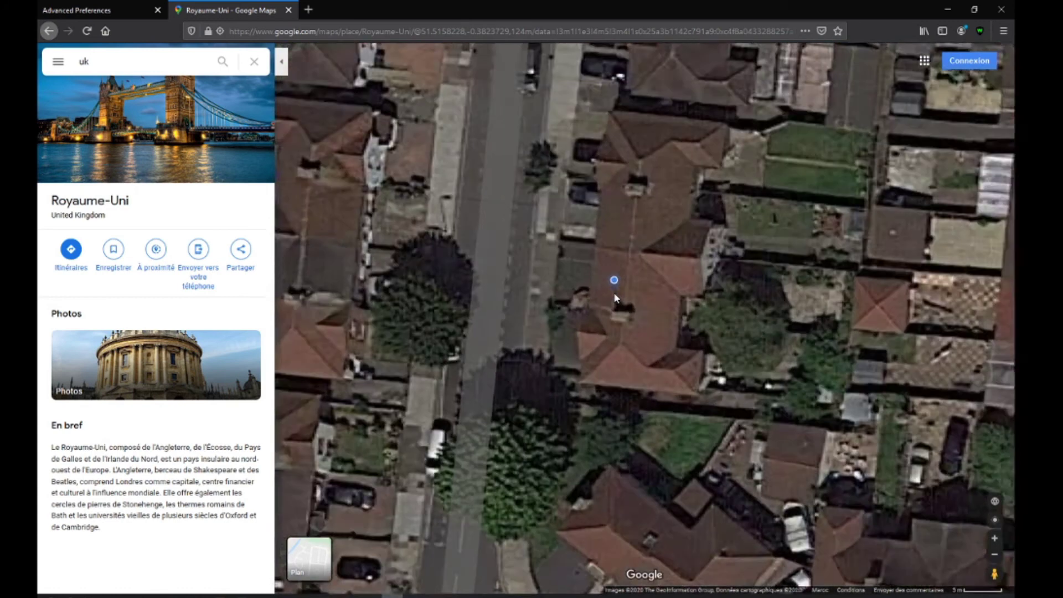